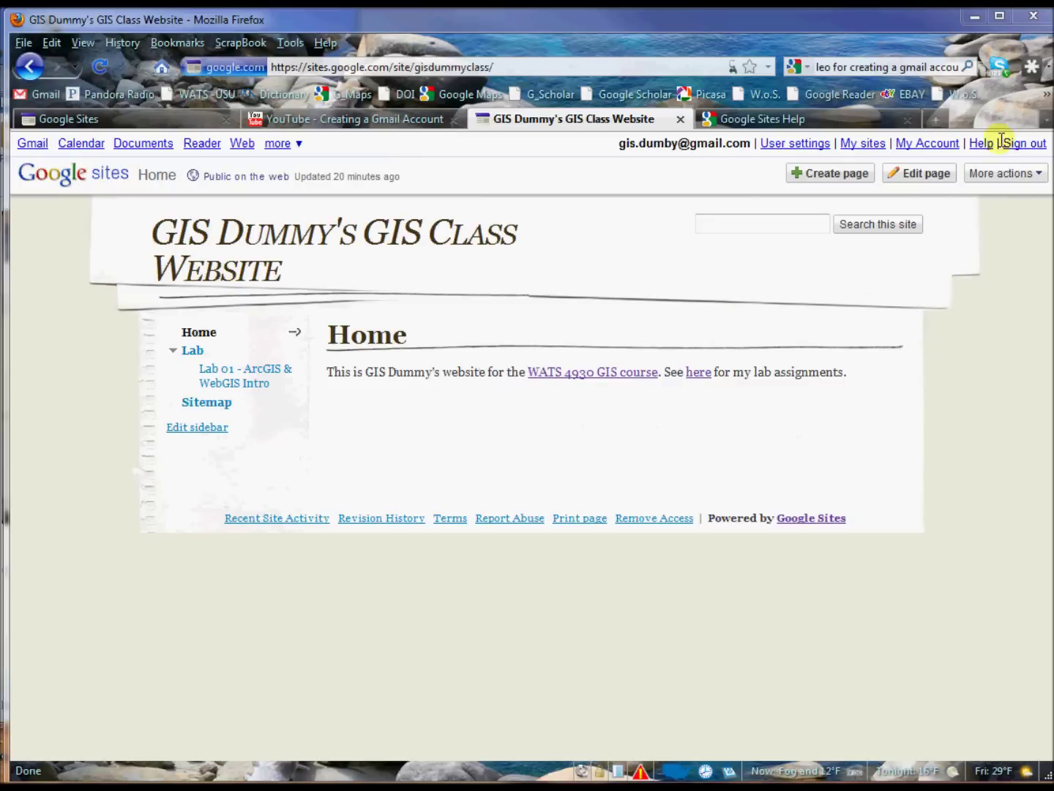
# - Open the site's management page and review its General settings, including the access settings and site actions
pyautogui.click(1012, 176)
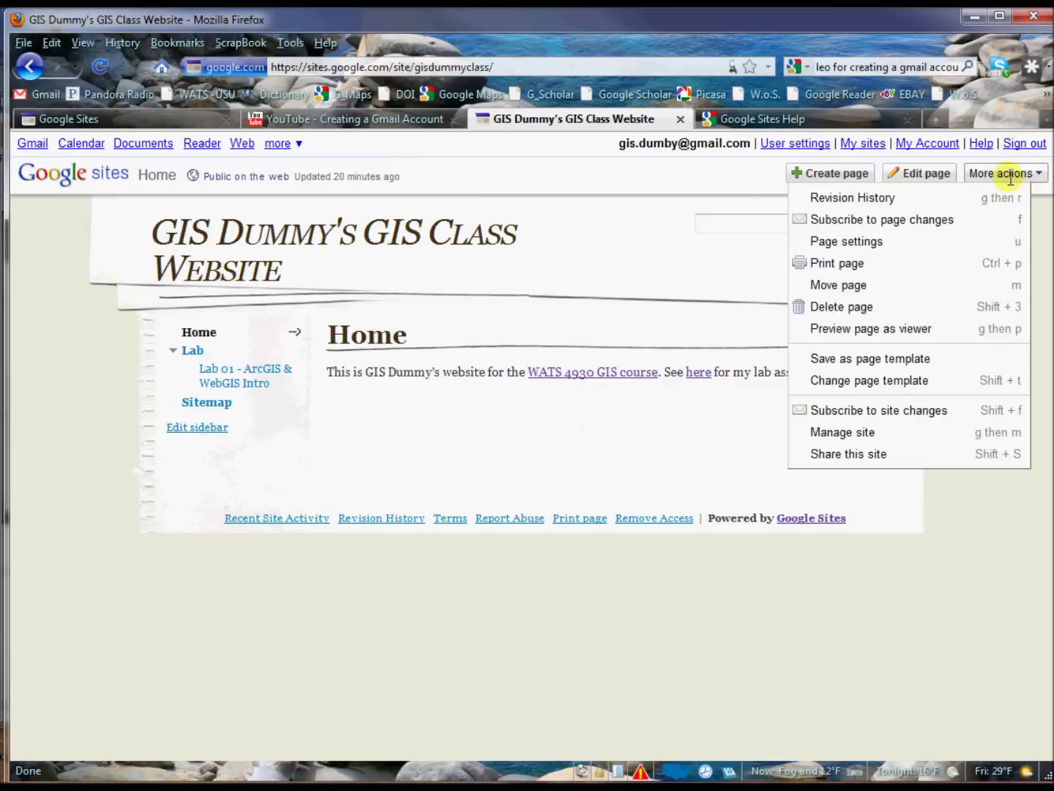
pyautogui.click(865, 432)
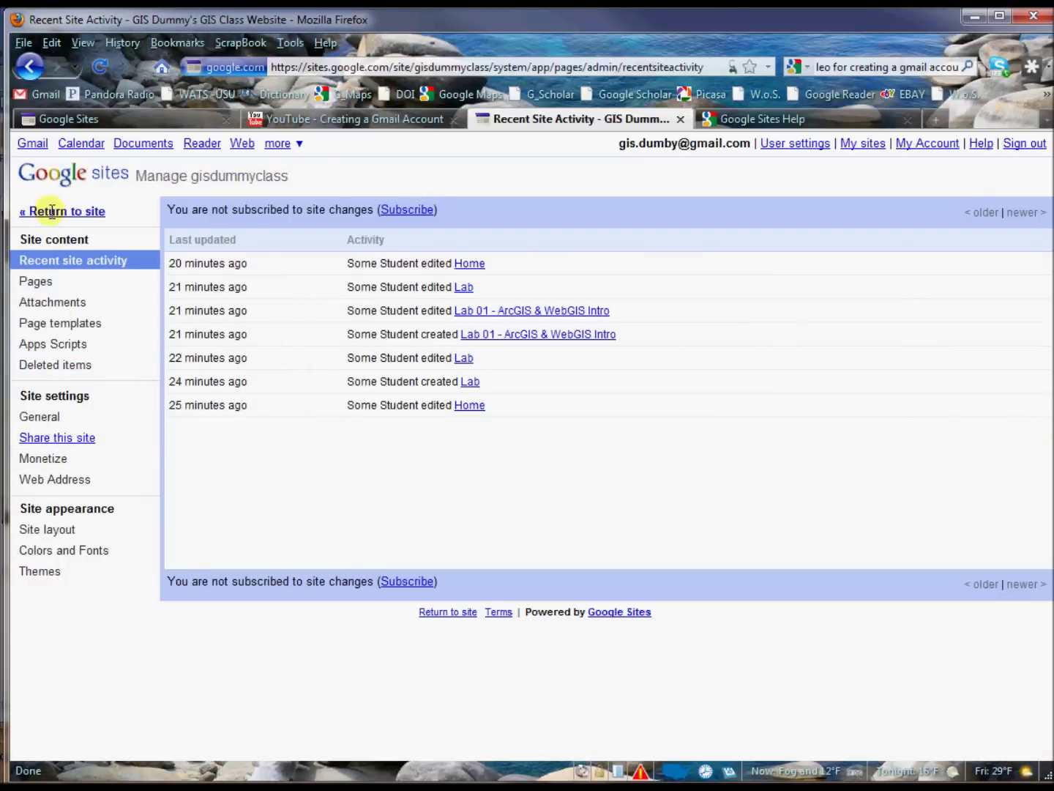
pyautogui.click(53, 415)
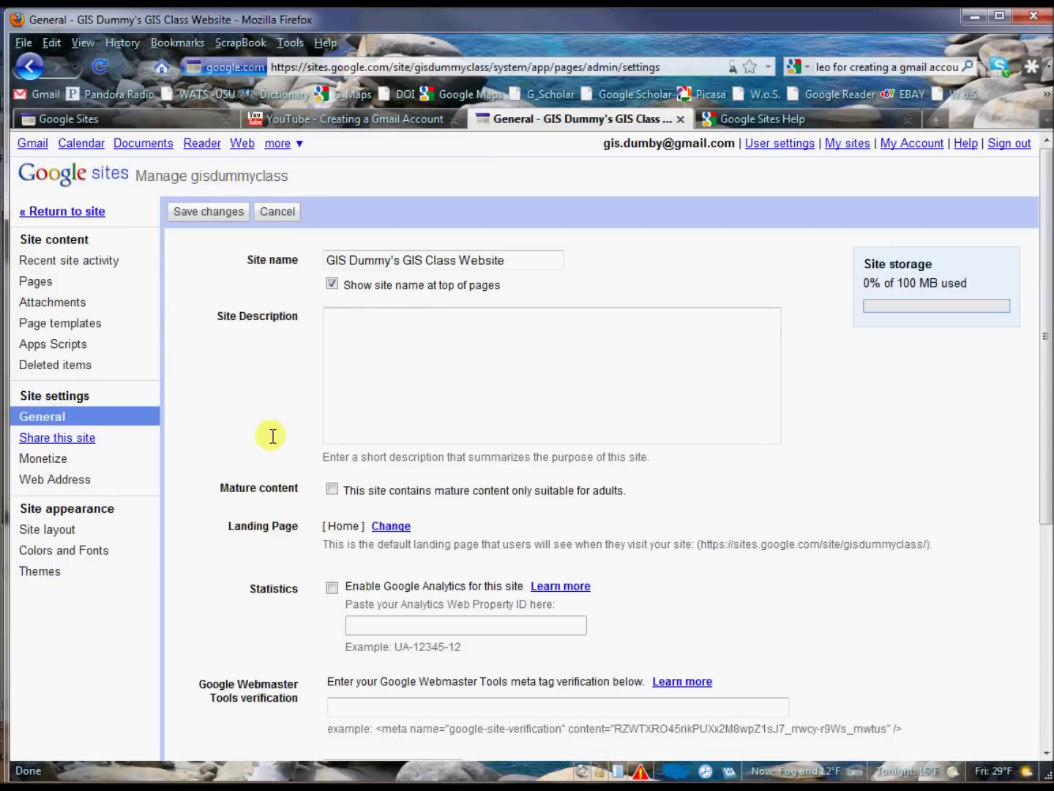
pyautogui.scroll(-3, 420, 499)
pyautogui.scroll(-3, 420, 500)
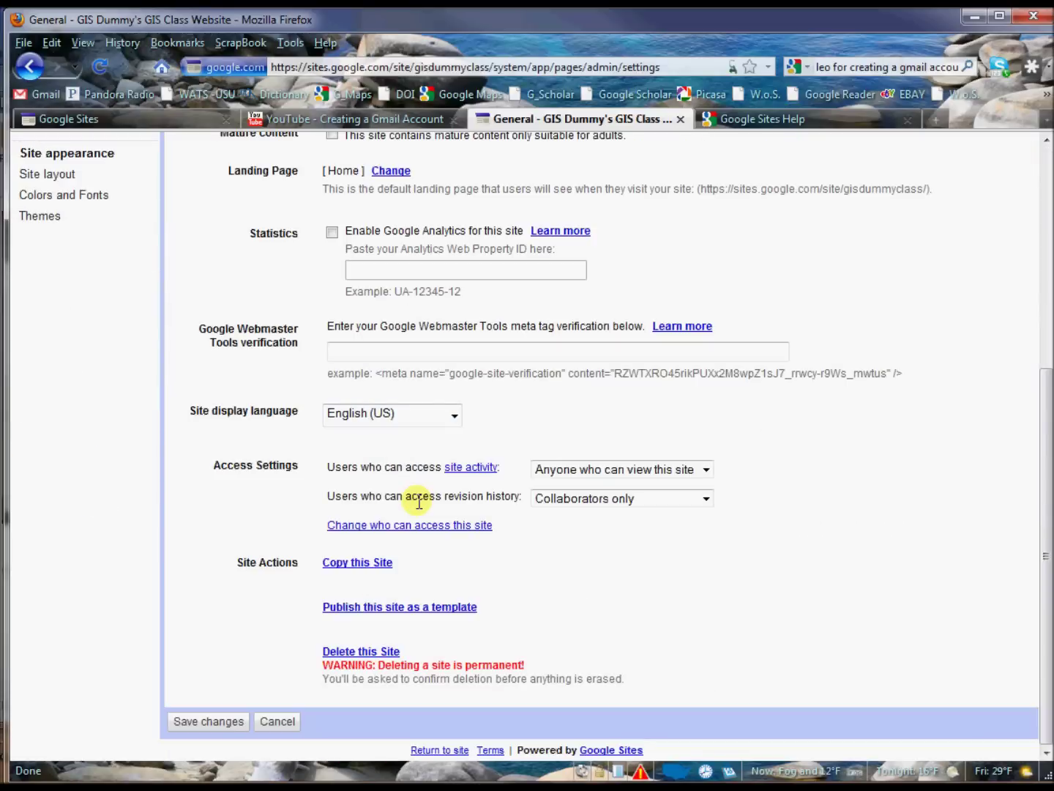
pyautogui.scroll(6, 419, 500)
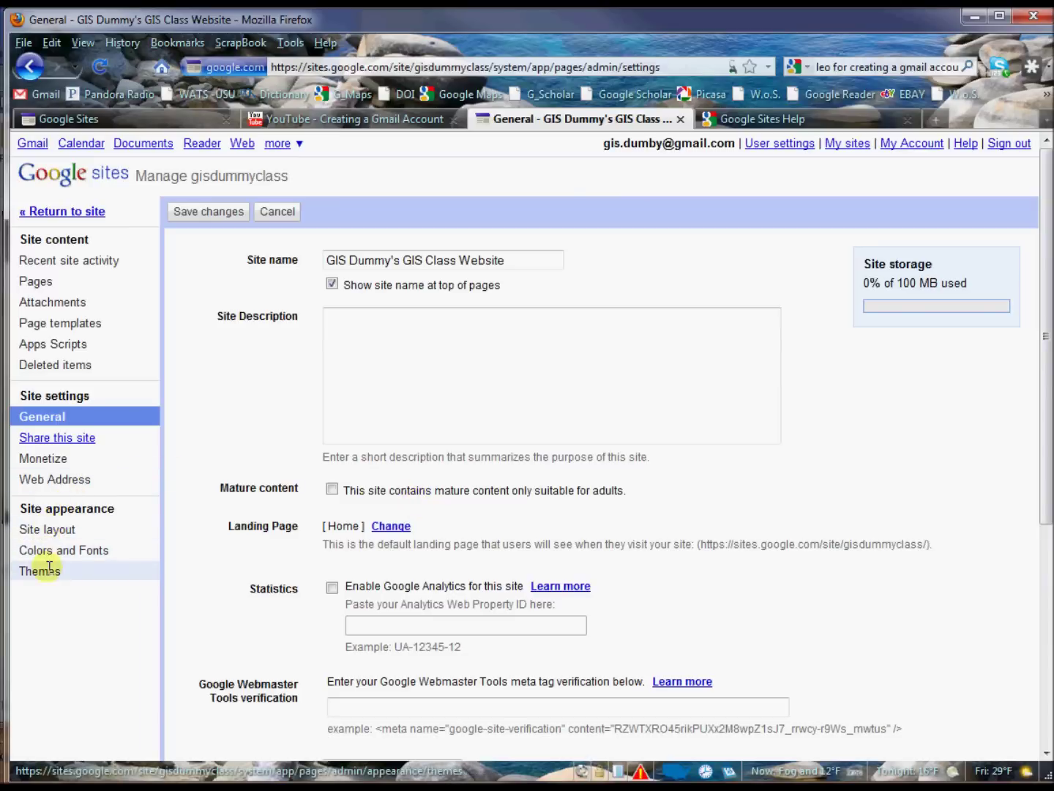
# - Open the sidebar Navigation item in the site layout for editing and turn off automatic organization of the navigation
pyautogui.click(59, 531)
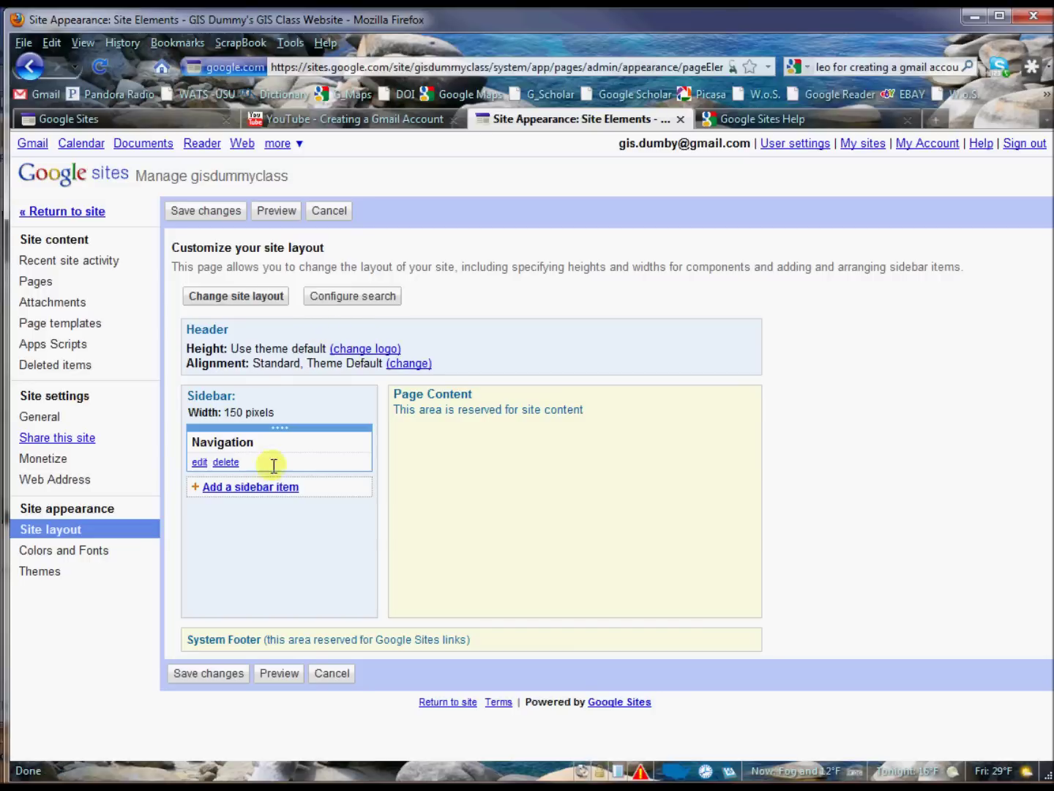
pyautogui.click(198, 462)
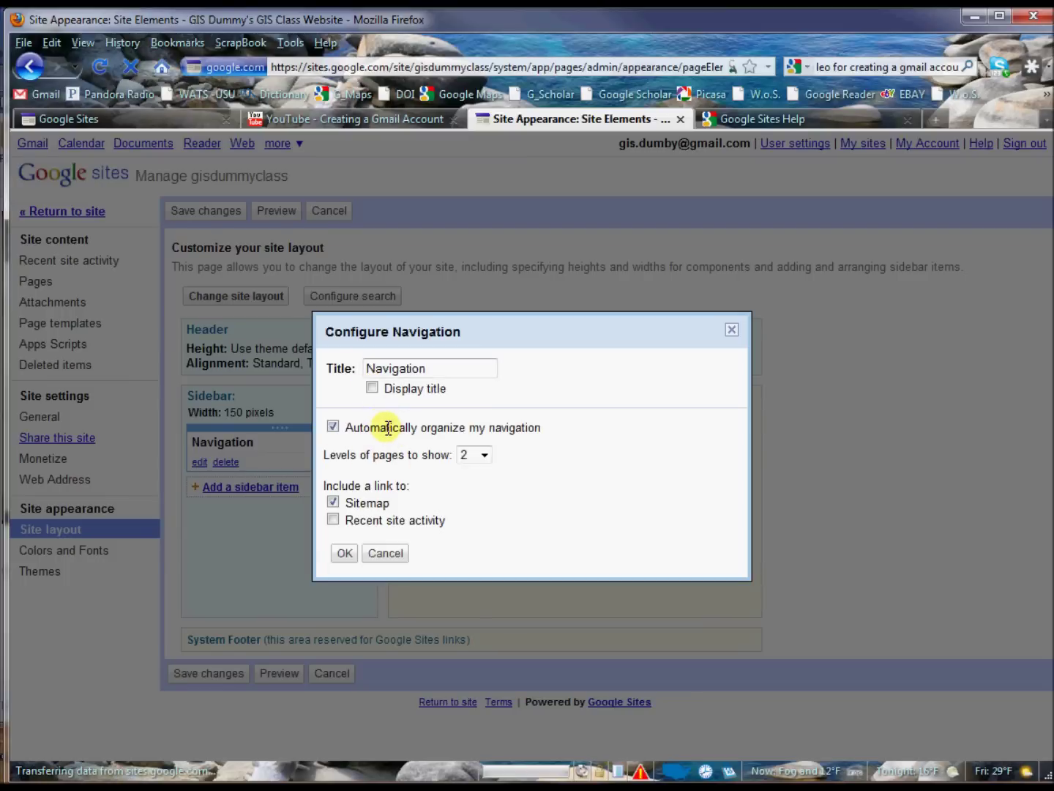
pyautogui.click(388, 428)
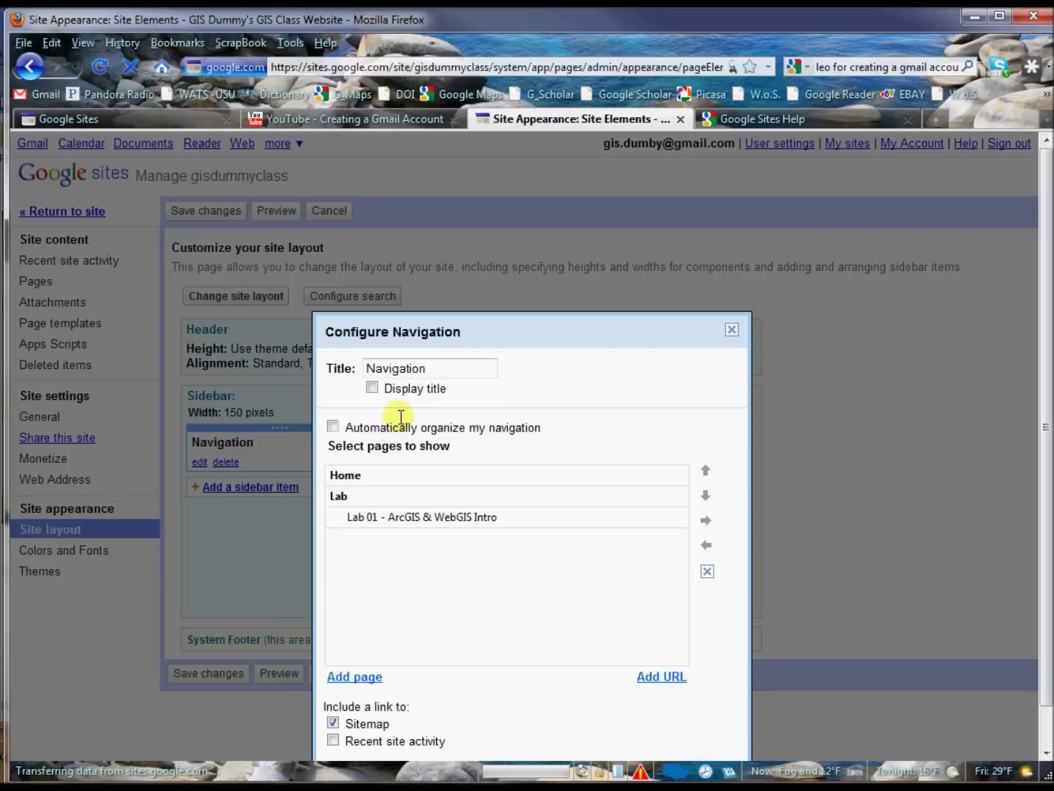
# - Try to add a page from the site map to the navigation list
pyautogui.click(369, 675)
pyautogui.click(343, 443)
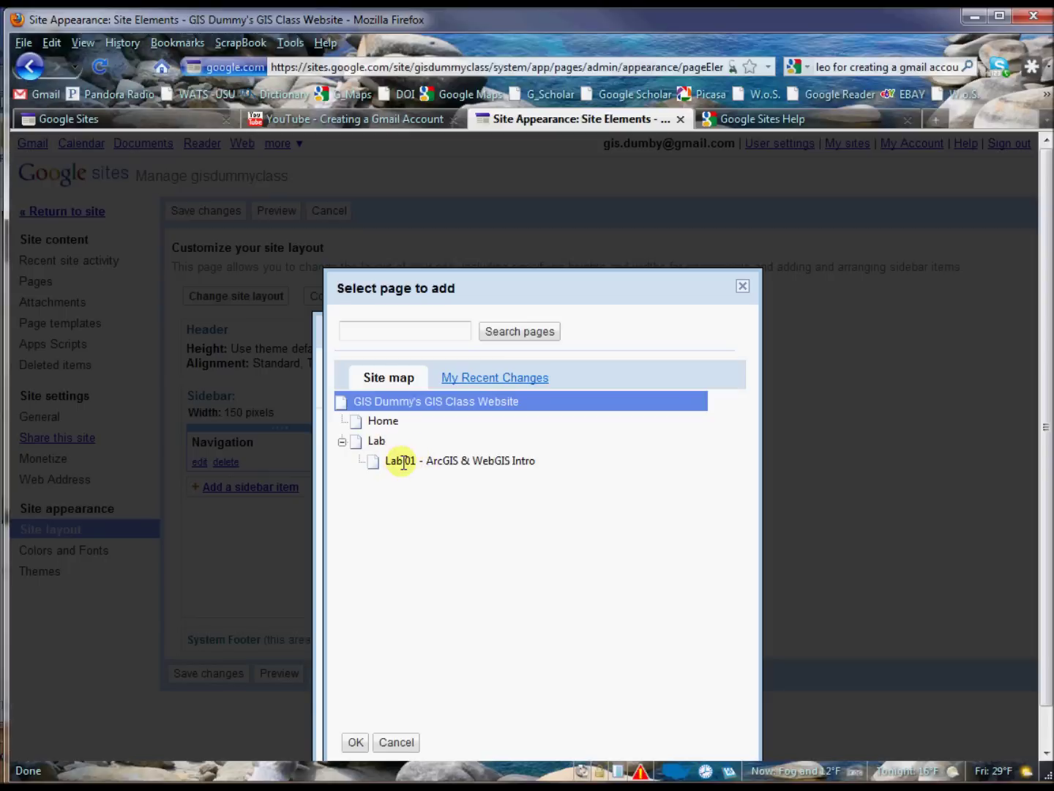
pyautogui.click(355, 742)
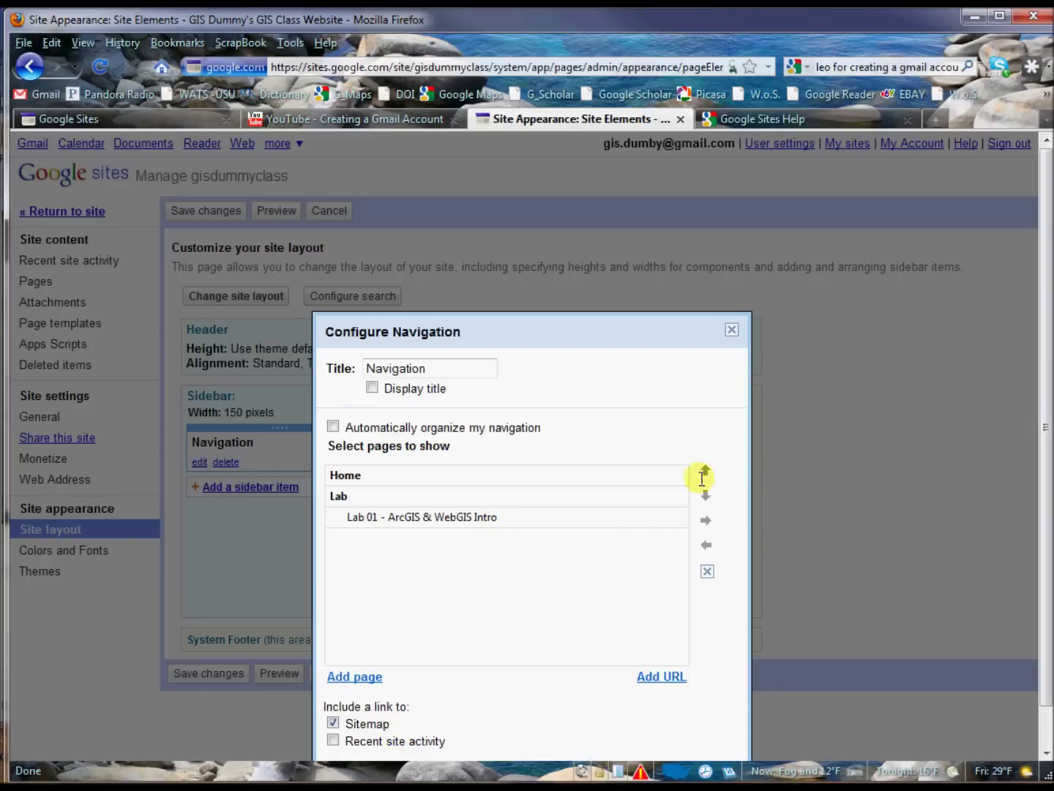
# - Outdent the Lab 01 - ArcGIS & WebGIS Intro page in the navigation list and indent it back under Lab
pyautogui.click(570, 516)
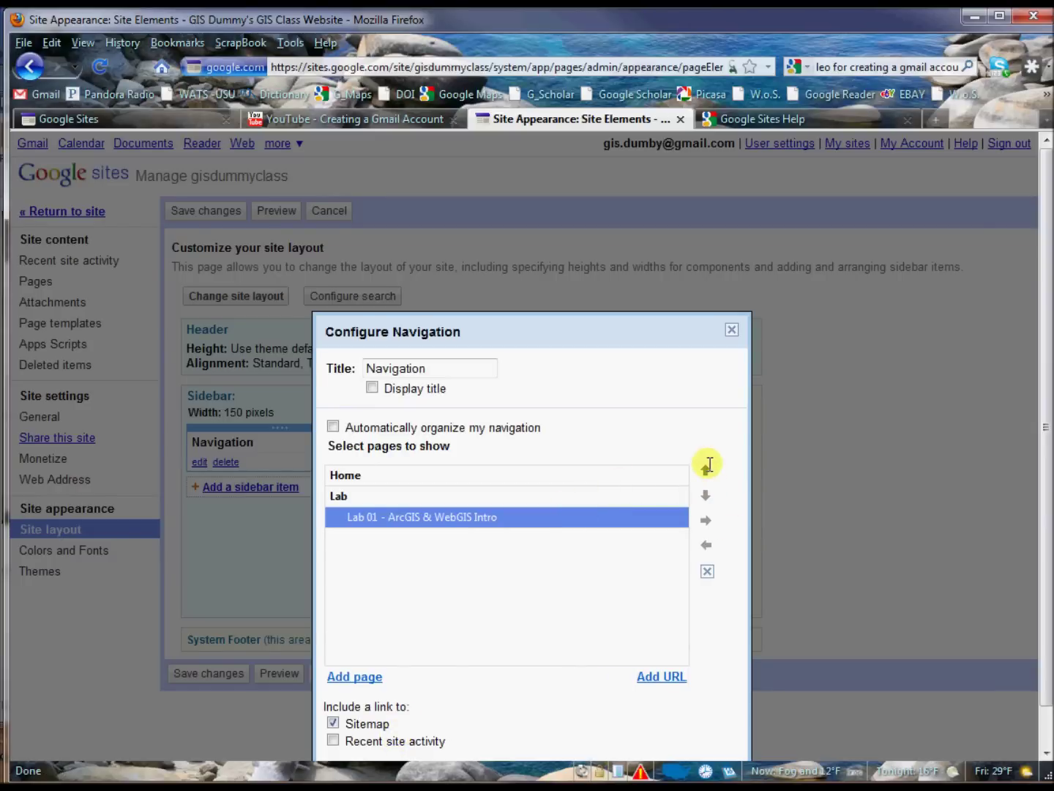
pyautogui.click(707, 542)
pyautogui.click(706, 518)
# - Add a URL link with the display text Class Website and the course site's address, and outdent it to the top level
pyautogui.click(673, 673)
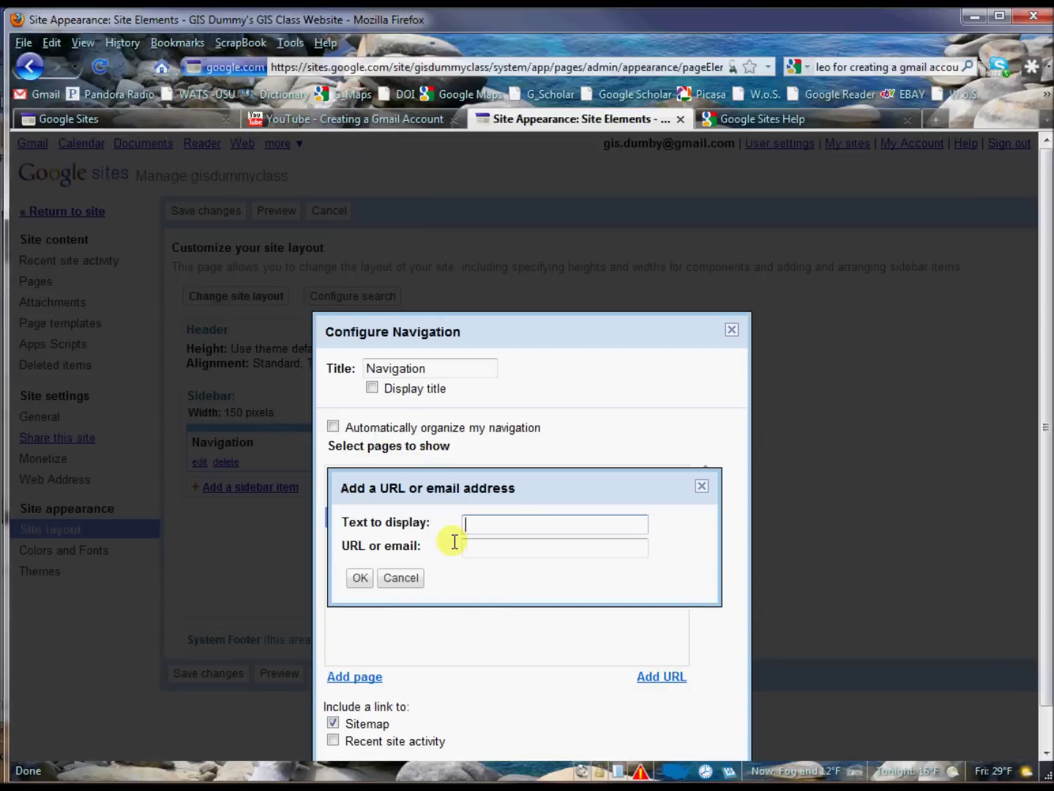
pyautogui.write('Class Website')
pyautogui.press('Tab')
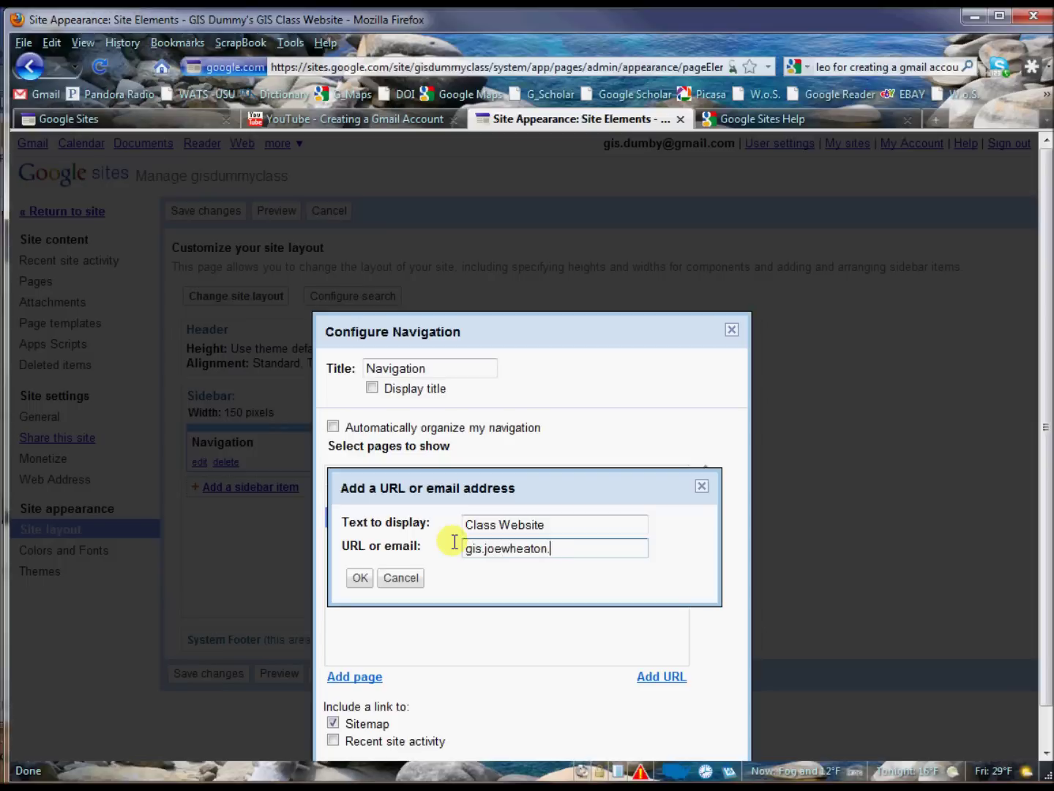
pyautogui.click(362, 578)
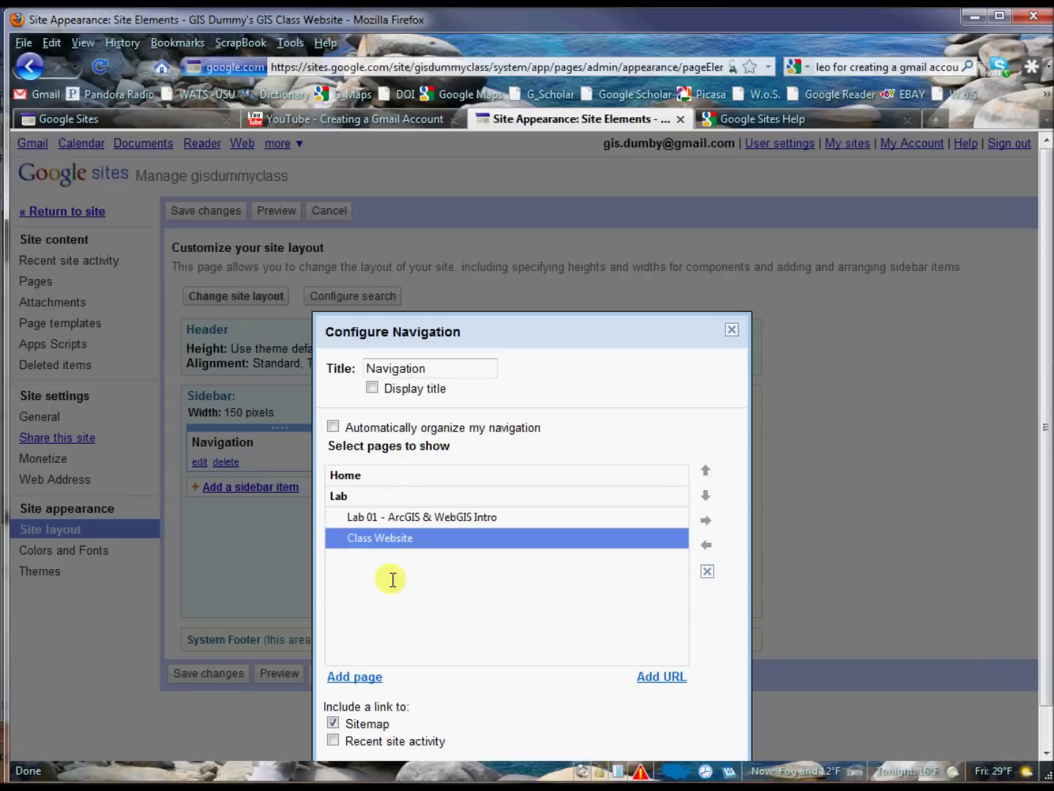
pyautogui.click(707, 544)
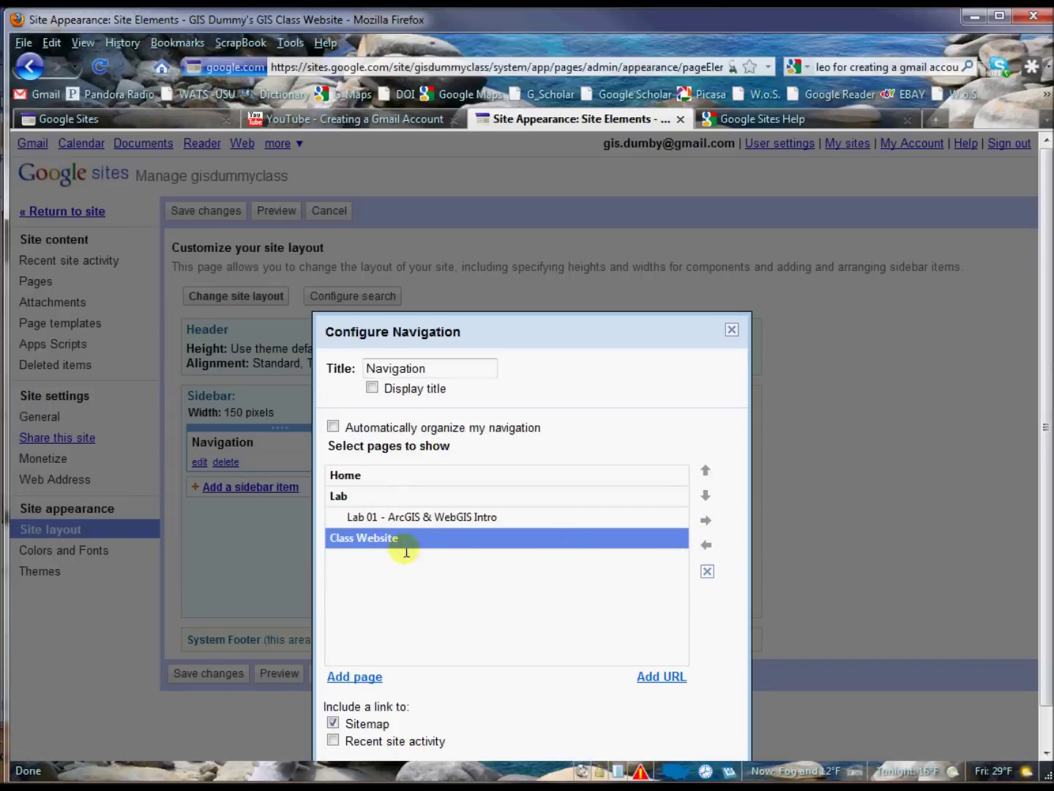
# - Remove the Class Website link from the navigation list and save the site layout changes
pyautogui.click(708, 571)
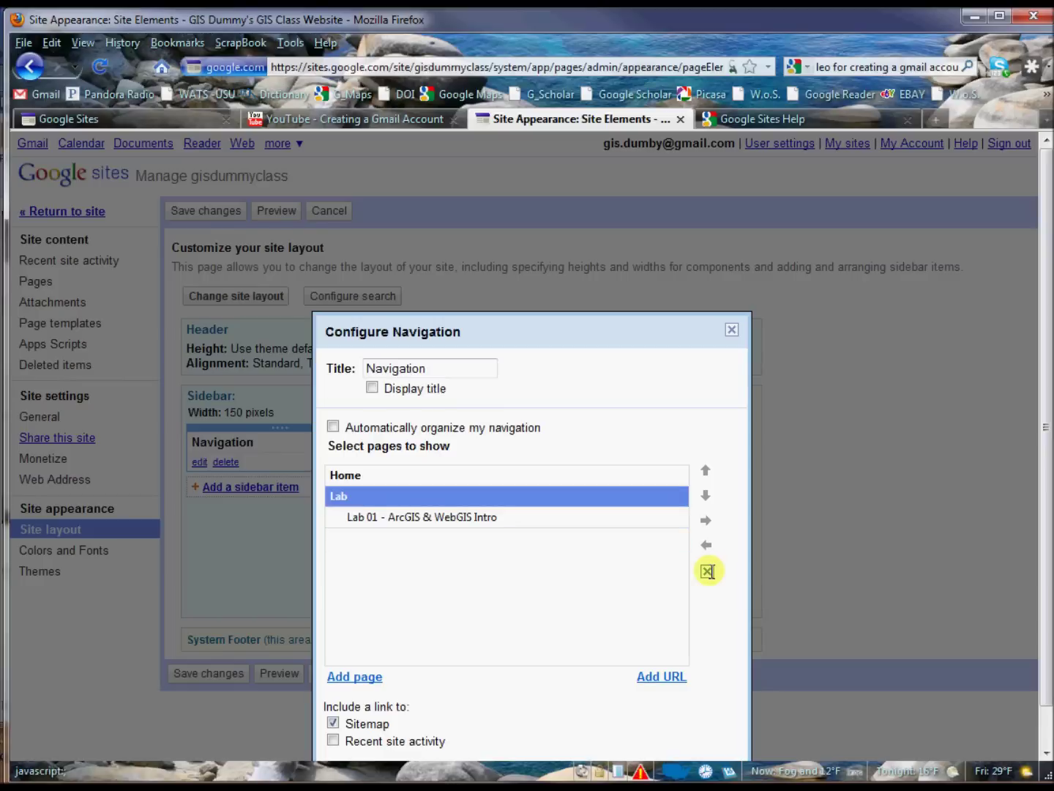
pyautogui.scroll(-1, 490, 553)
pyautogui.click(343, 733)
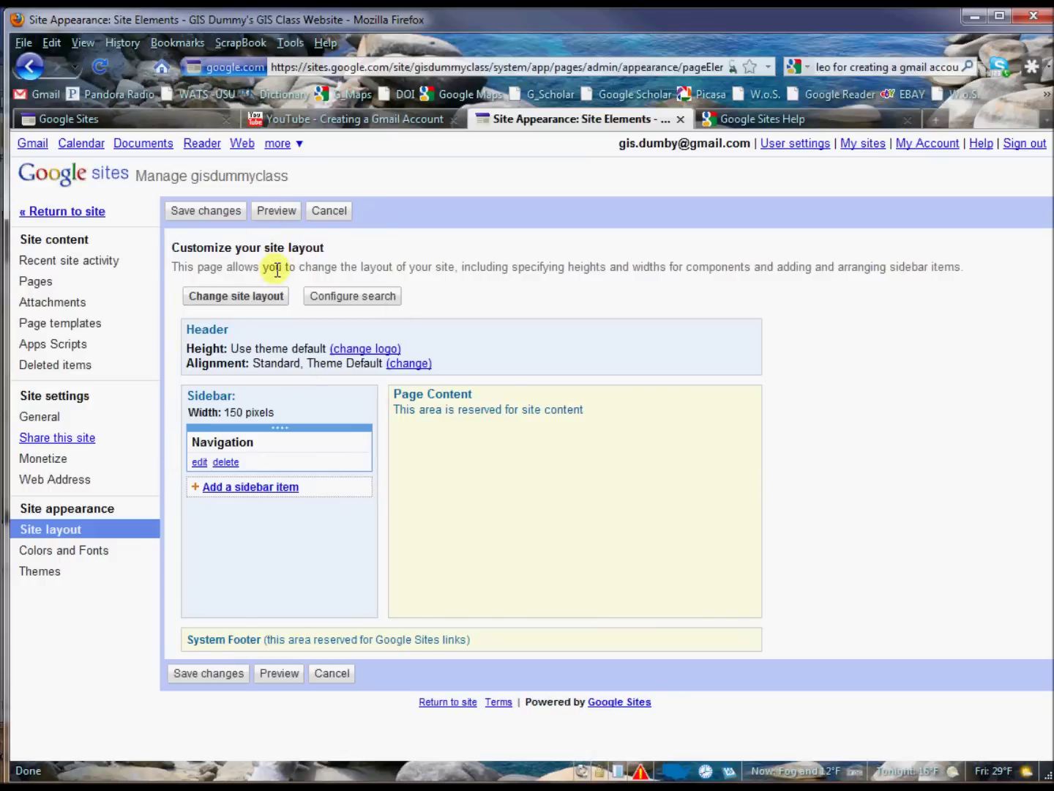
pyautogui.click(218, 673)
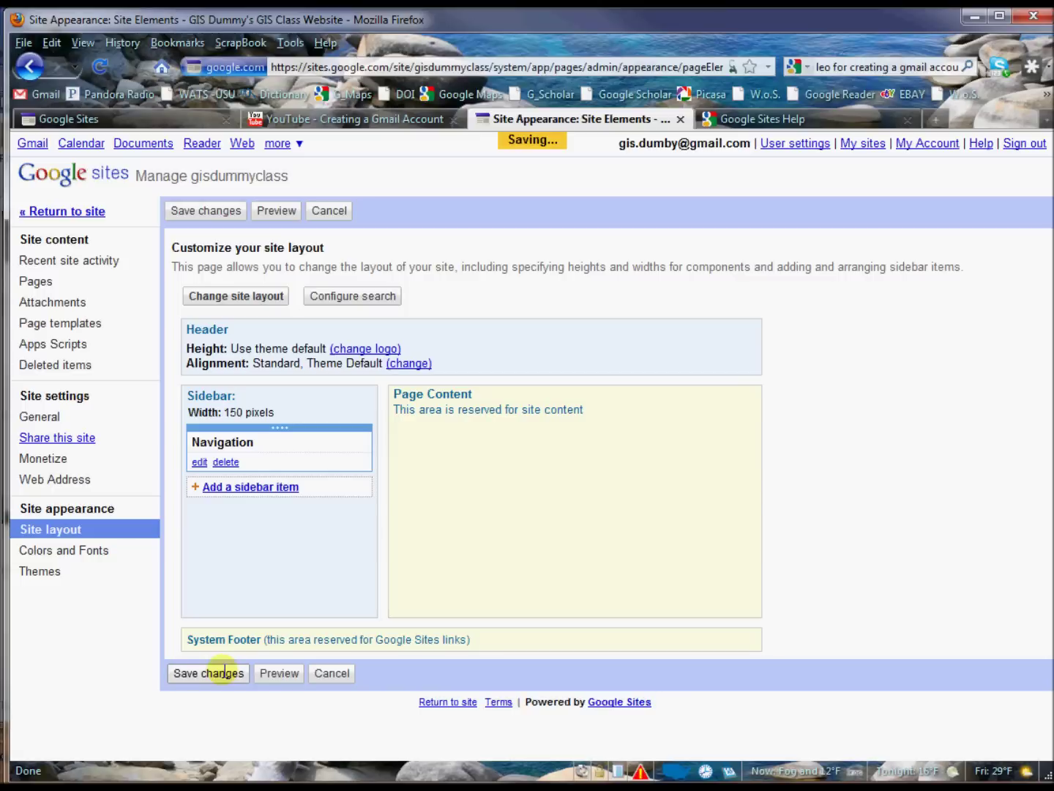
# - Open the site's colors and fonts settings and preview the Branches base theme
pyautogui.click(73, 553)
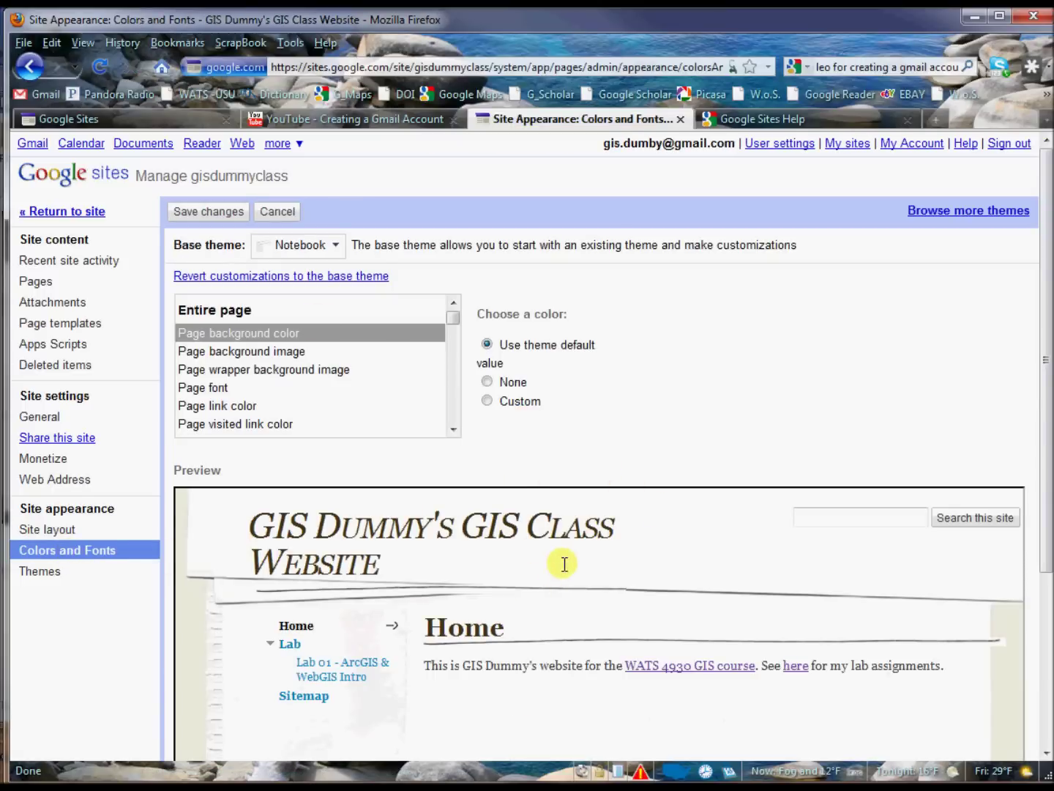
pyautogui.click(333, 244)
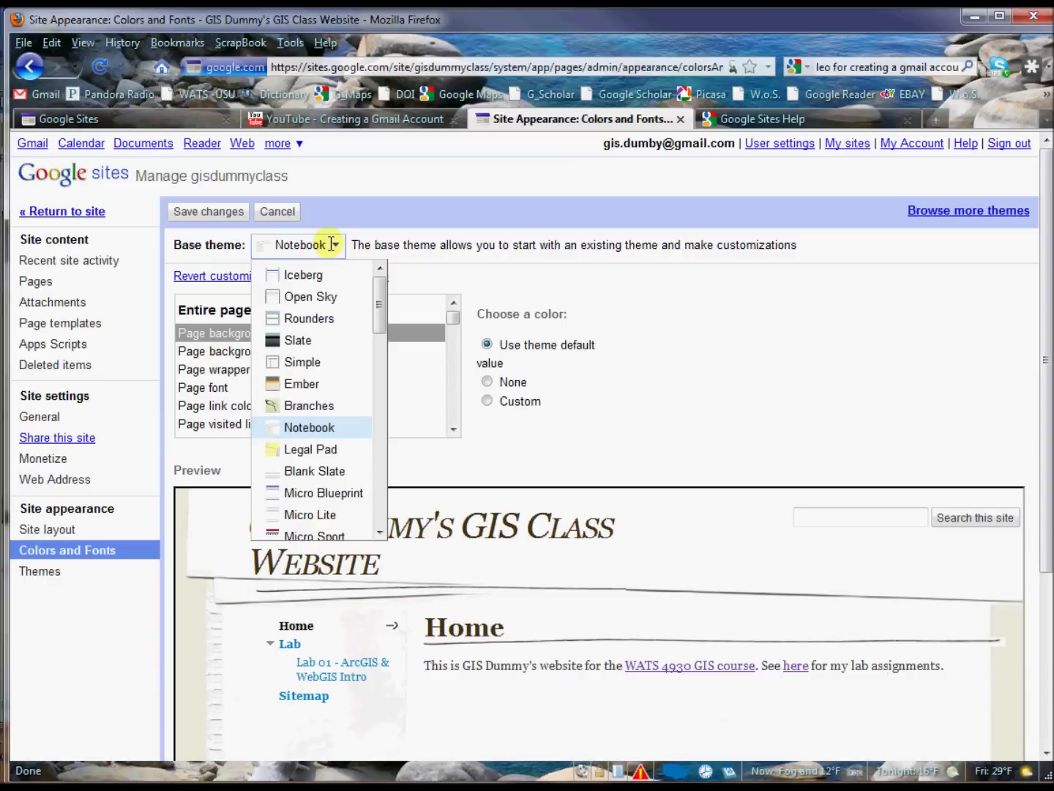
pyautogui.moveTo(381, 293)
pyautogui.mouseDown()
pyautogui.moveTo(387, 500)
pyautogui.moveTo(380, 295)
pyautogui.mouseUp()
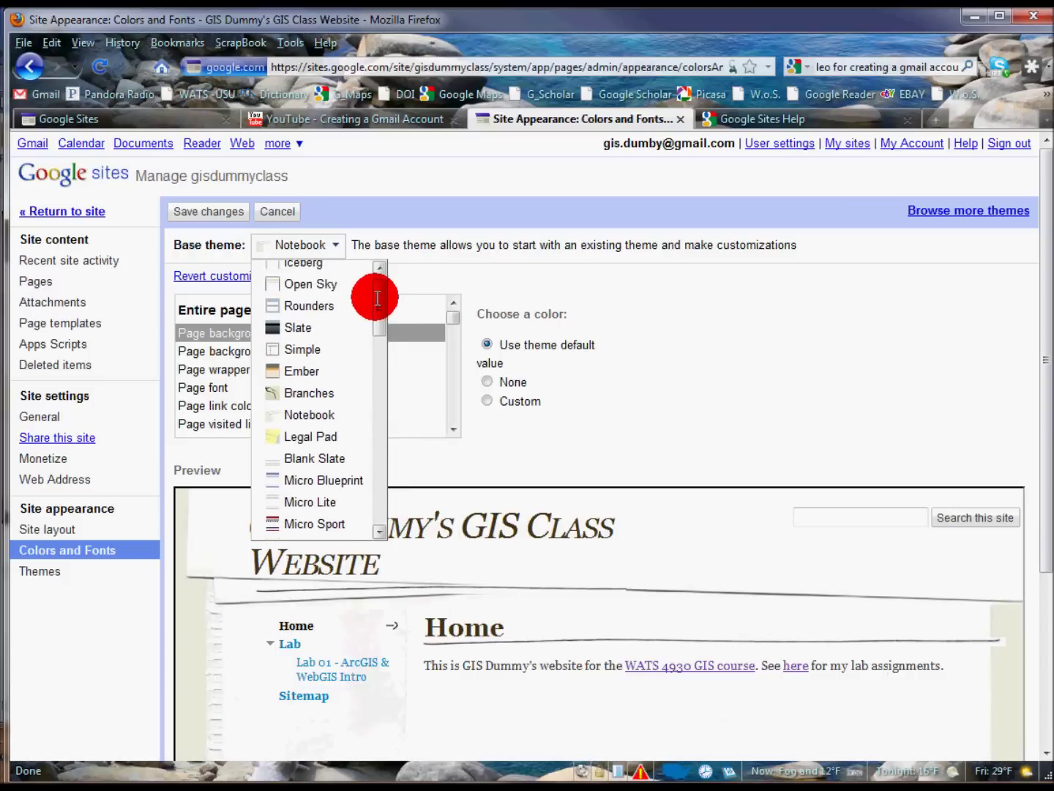
pyautogui.click(312, 393)
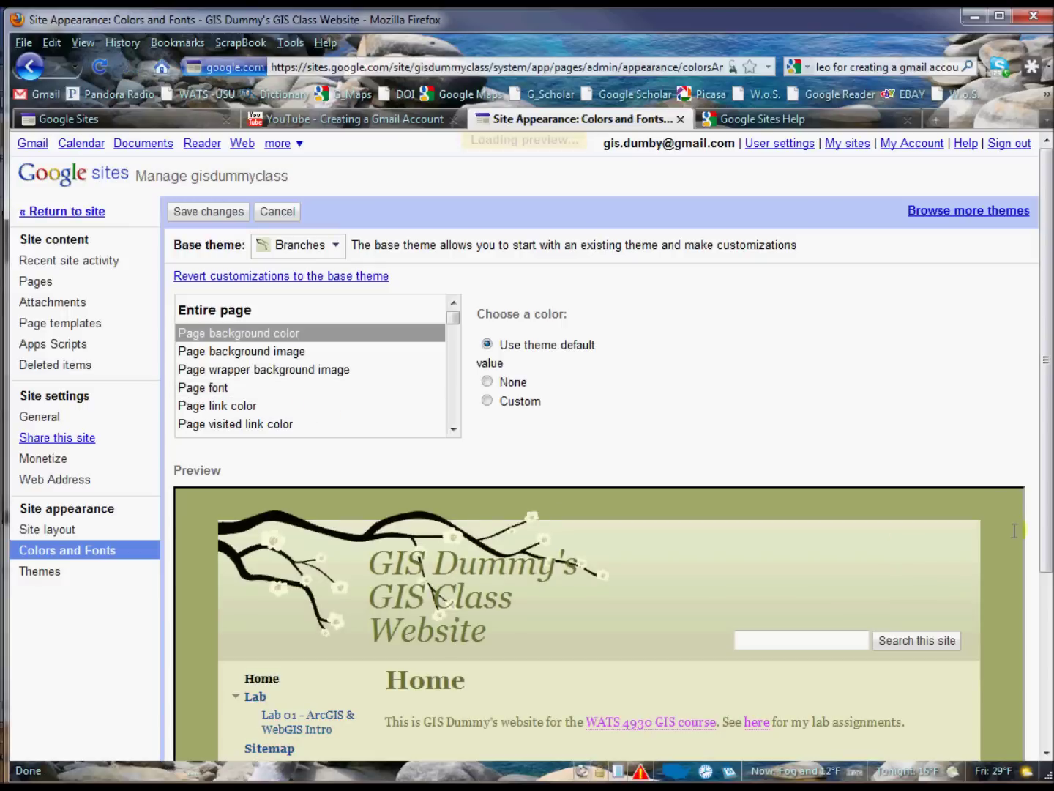
# - Browse the featured site templates and close the template list without choosing one
pyautogui.click(986, 210)
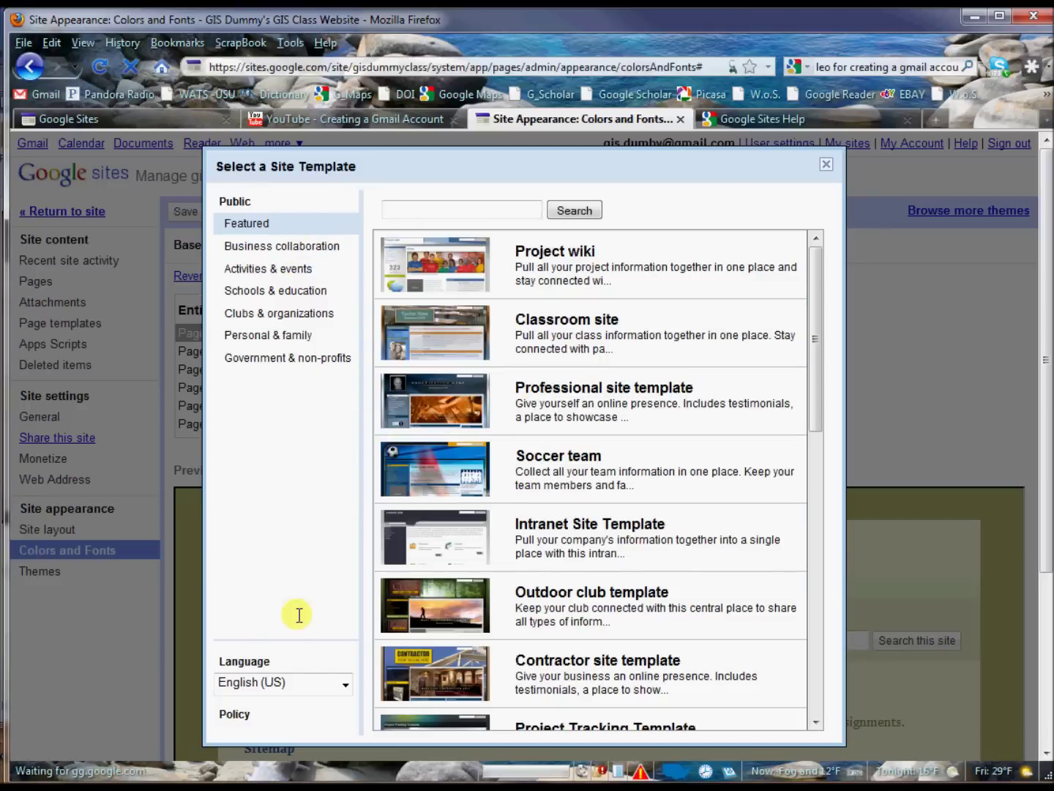
pyautogui.click(827, 163)
# - Change the base theme to Slate, save it, and return to the site's home page
pyautogui.click(302, 244)
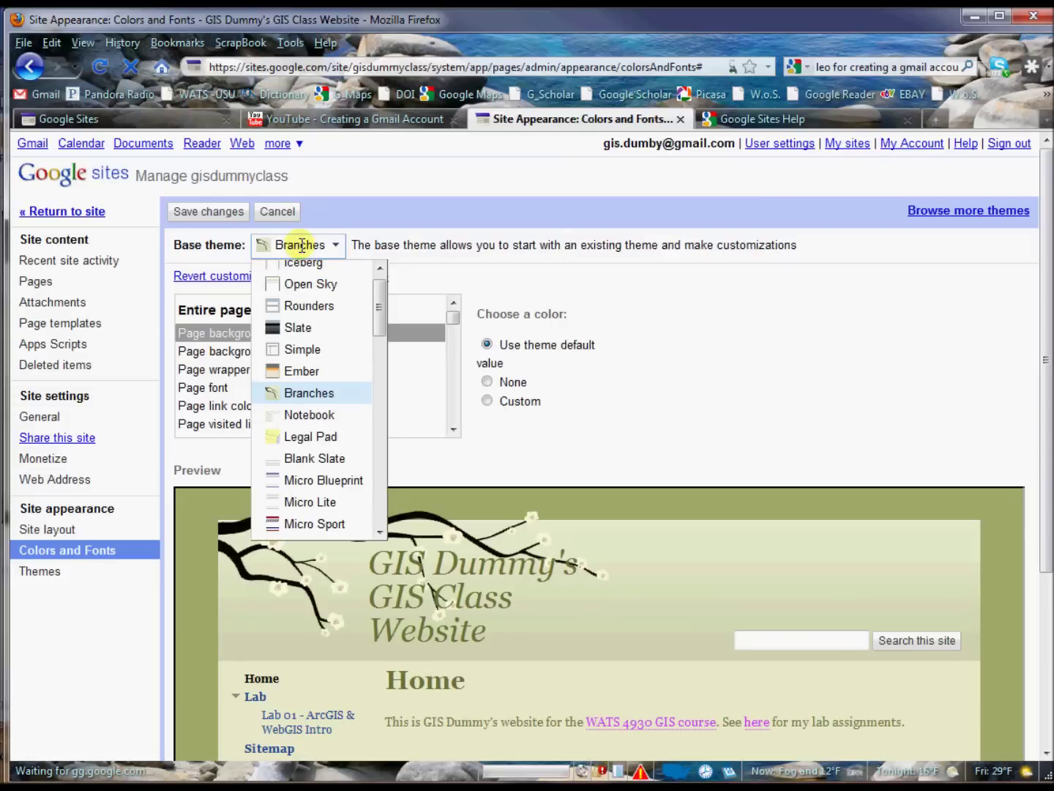
pyautogui.scroll(1, 301, 307)
pyautogui.click(306, 337)
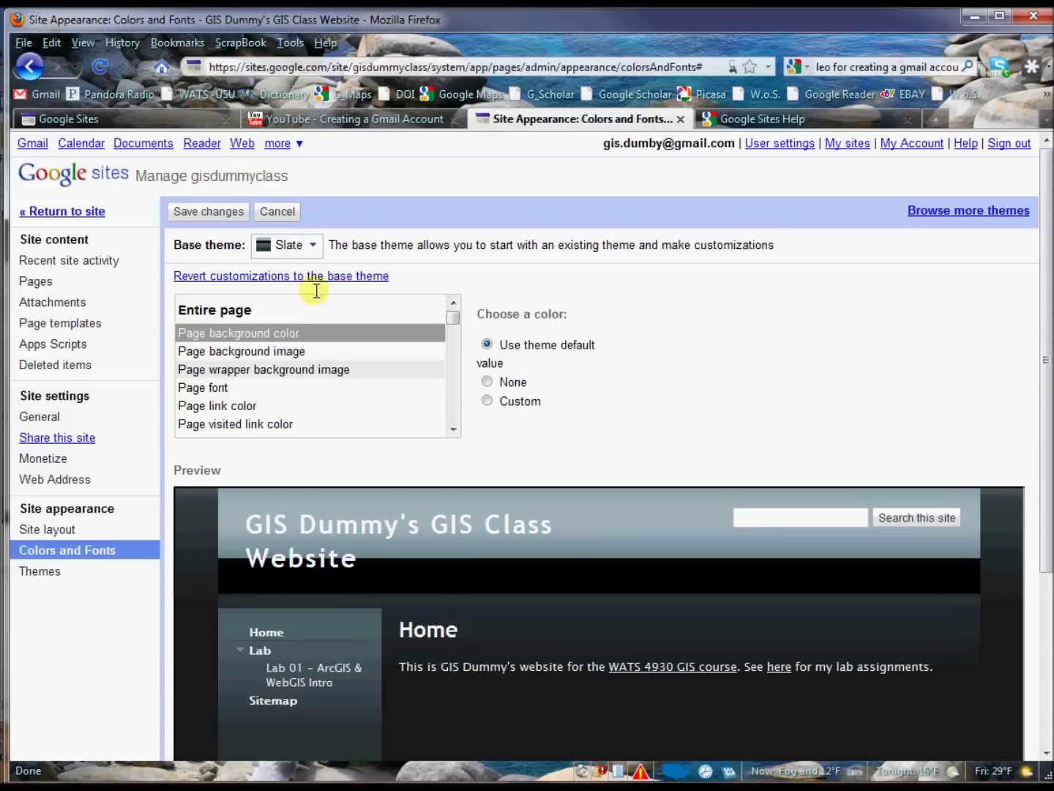
pyautogui.click(227, 212)
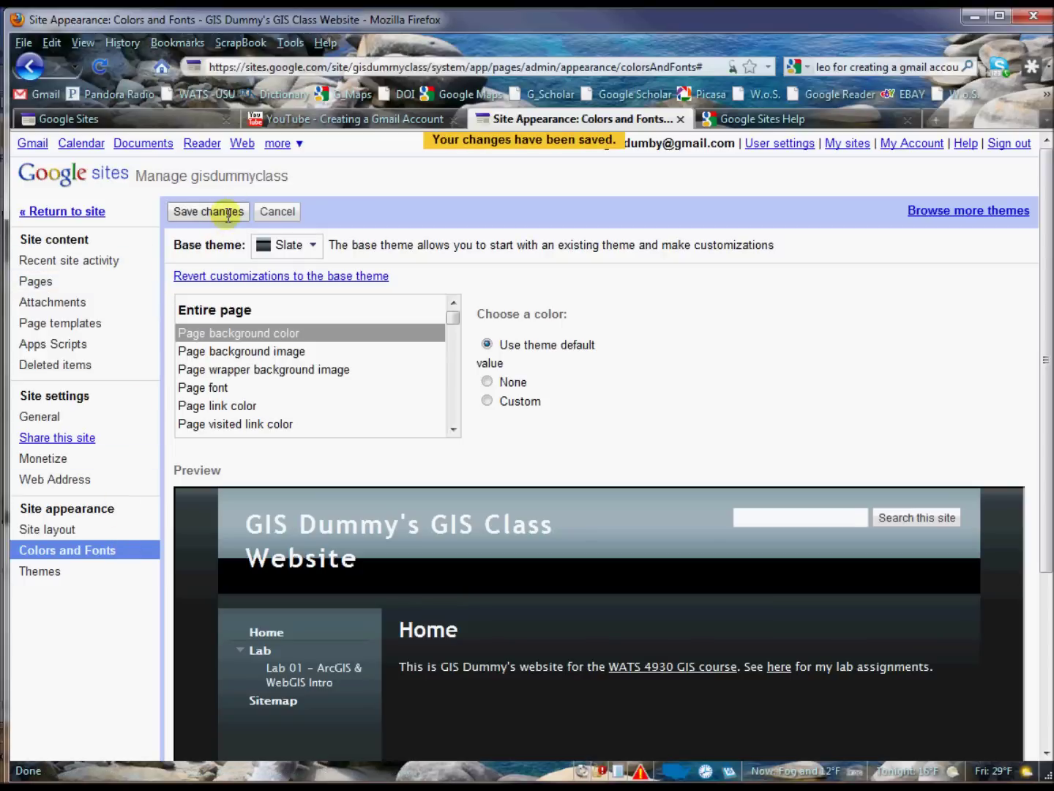
pyautogui.click(90, 210)
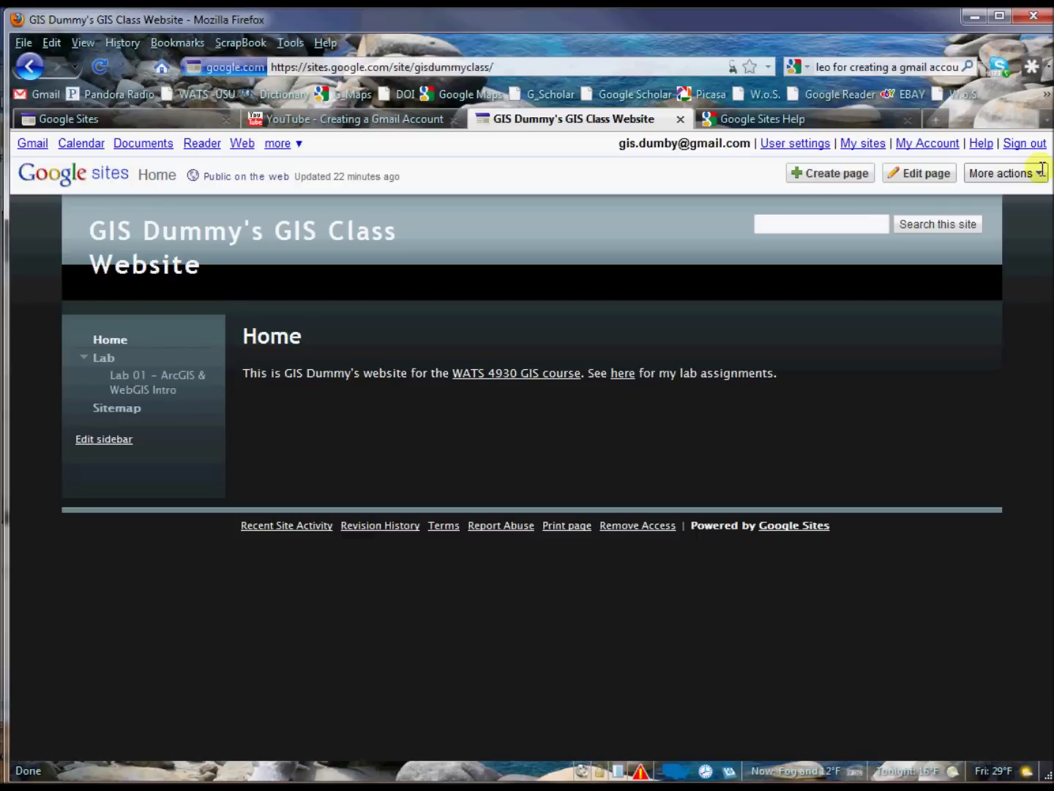
pyautogui.click(399, 64)
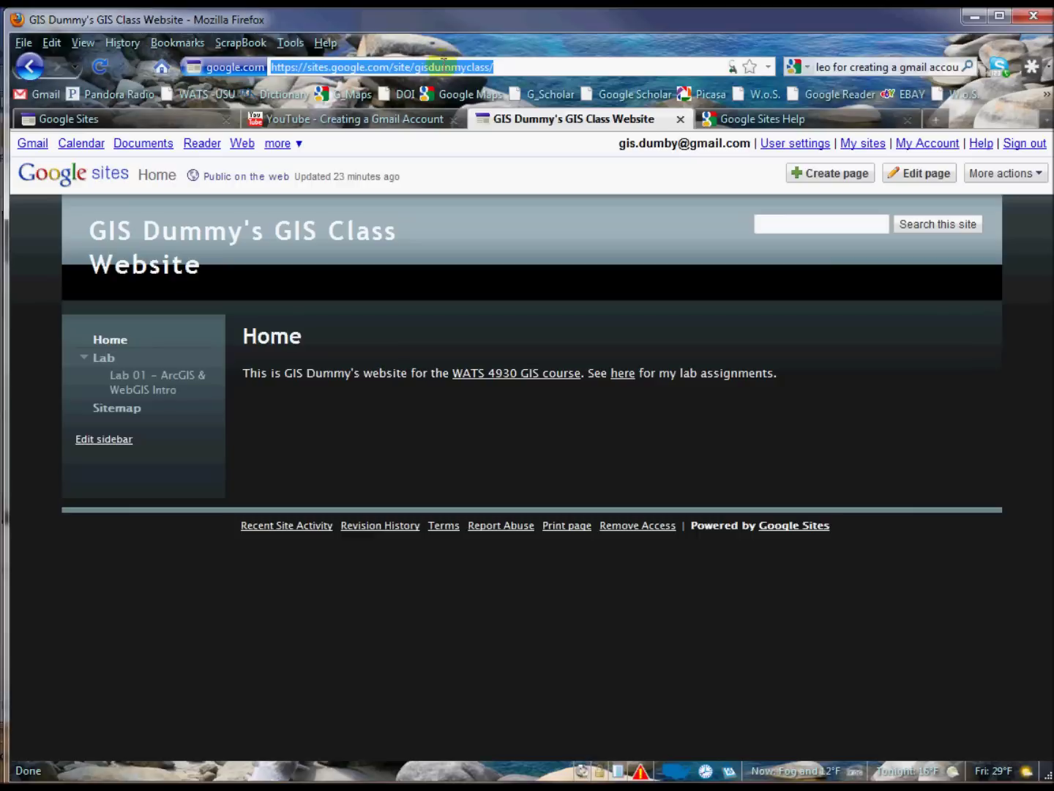
pyautogui.click(344, 67)
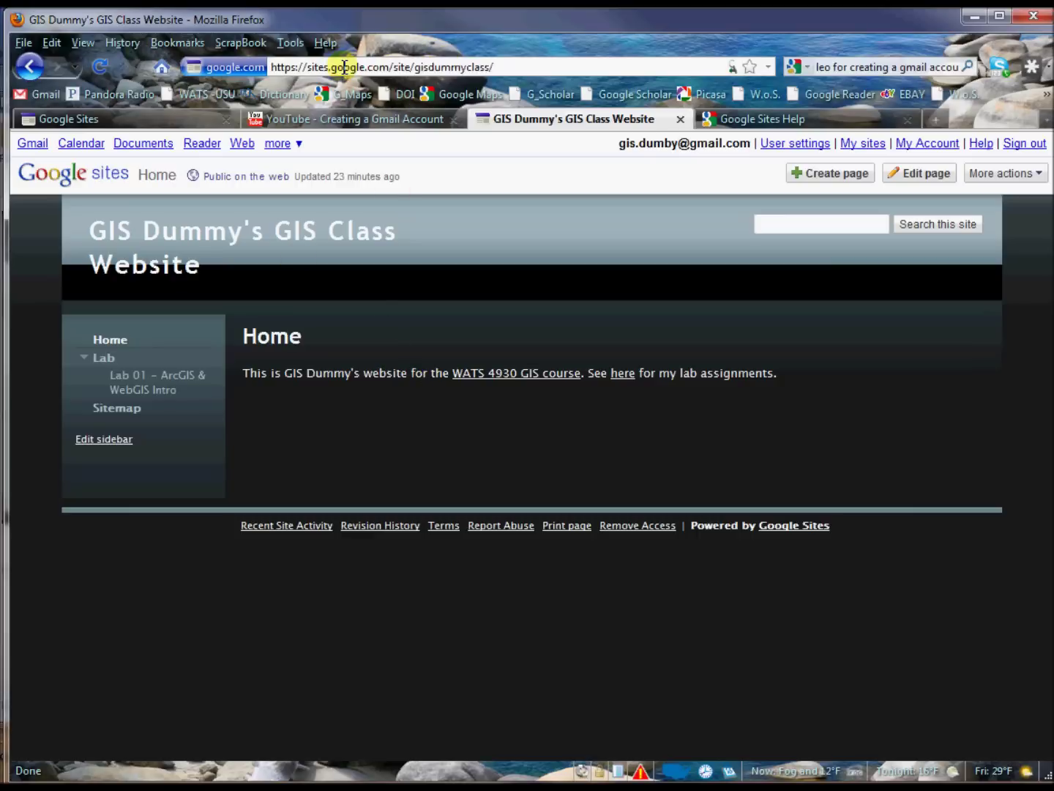
pyautogui.moveTo(521, 65); pyautogui.dragTo(270, 68)
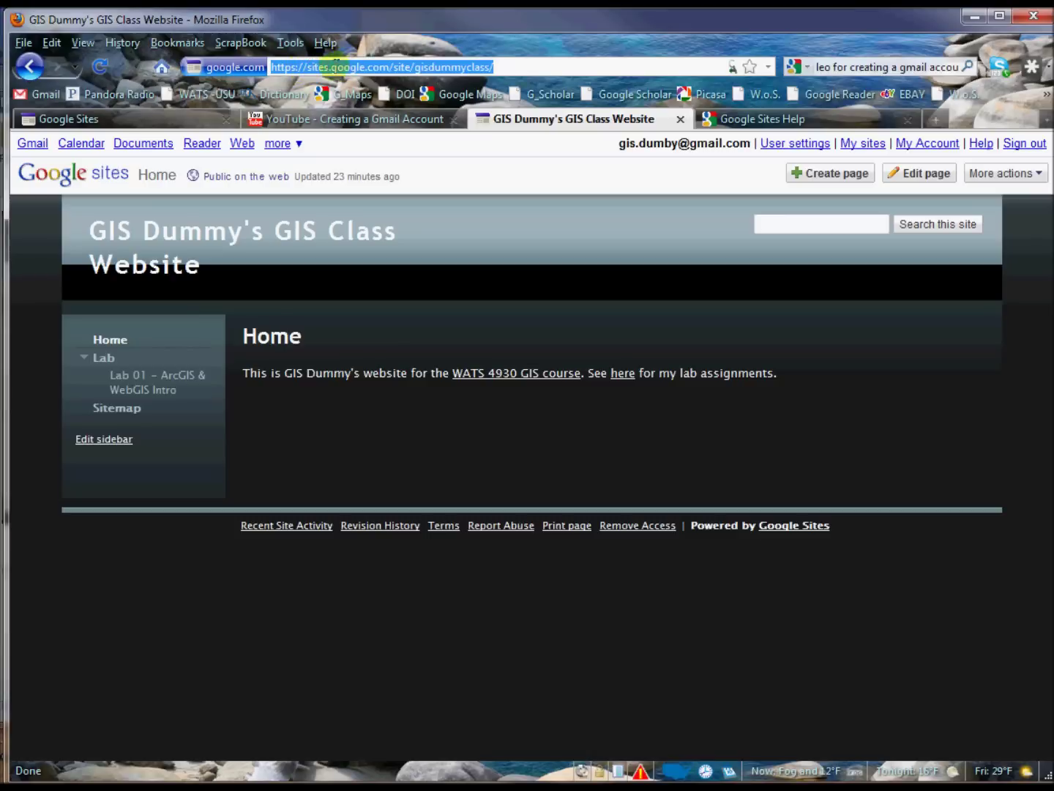
pyautogui.click(405, 62)
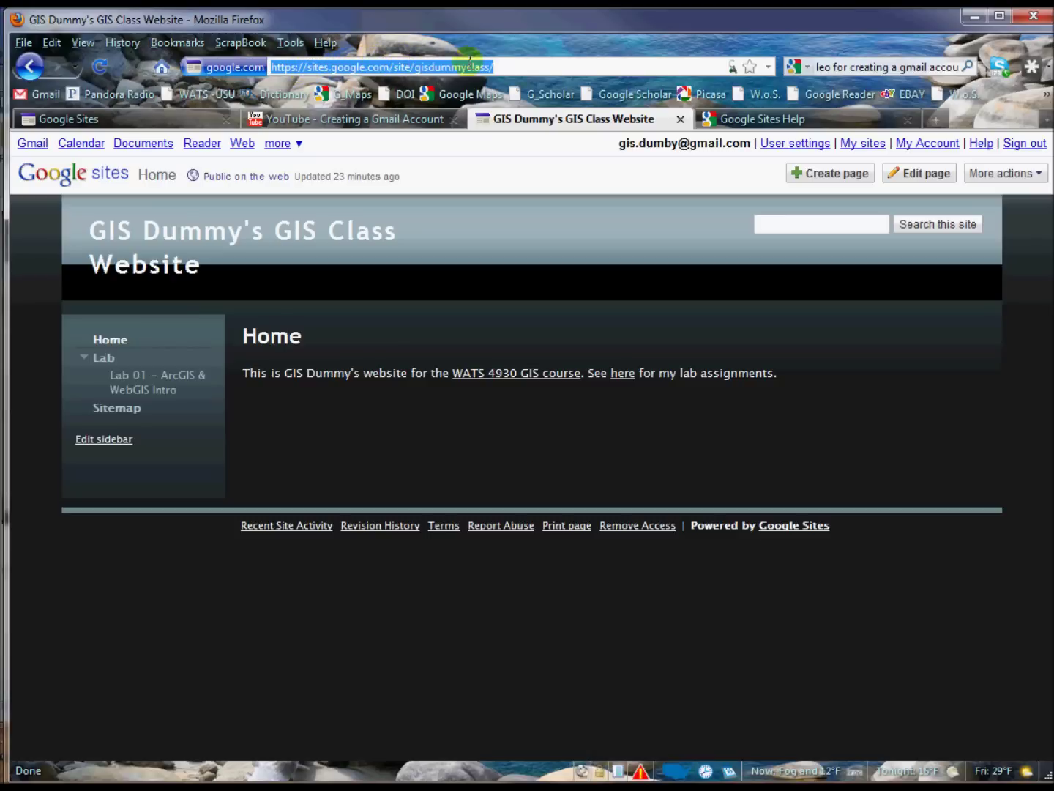
pyautogui.moveTo(501, 66); pyautogui.dragTo(313, 66)
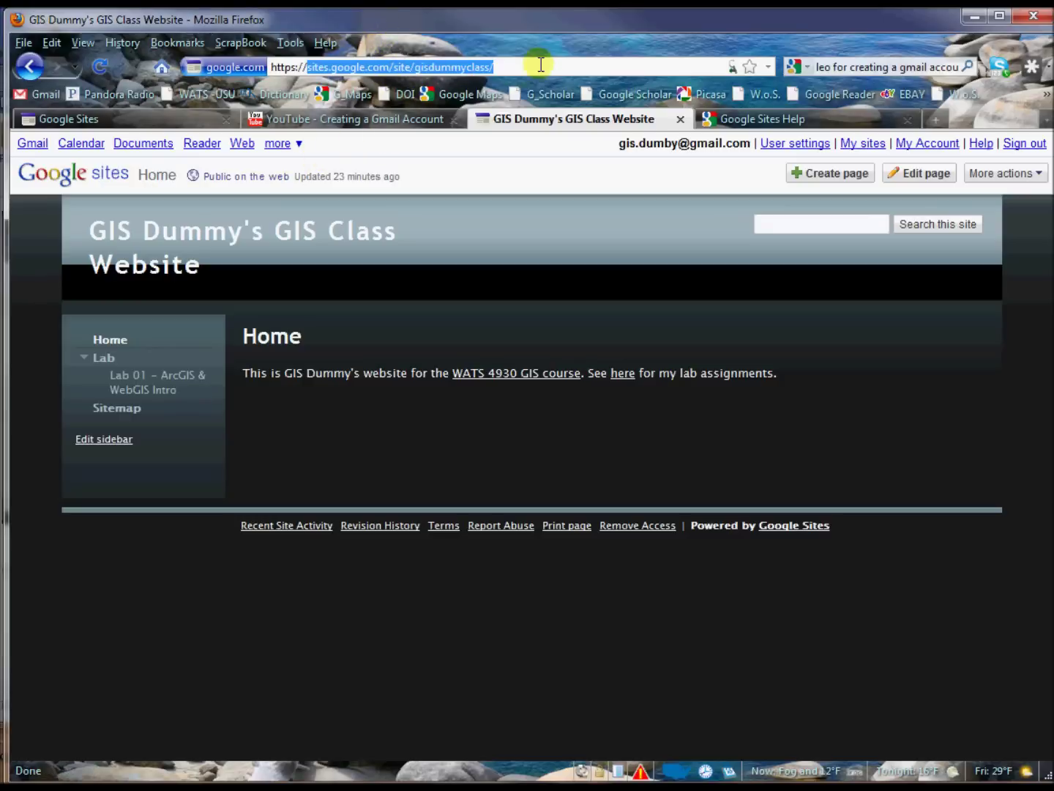
pyautogui.click(936, 118)
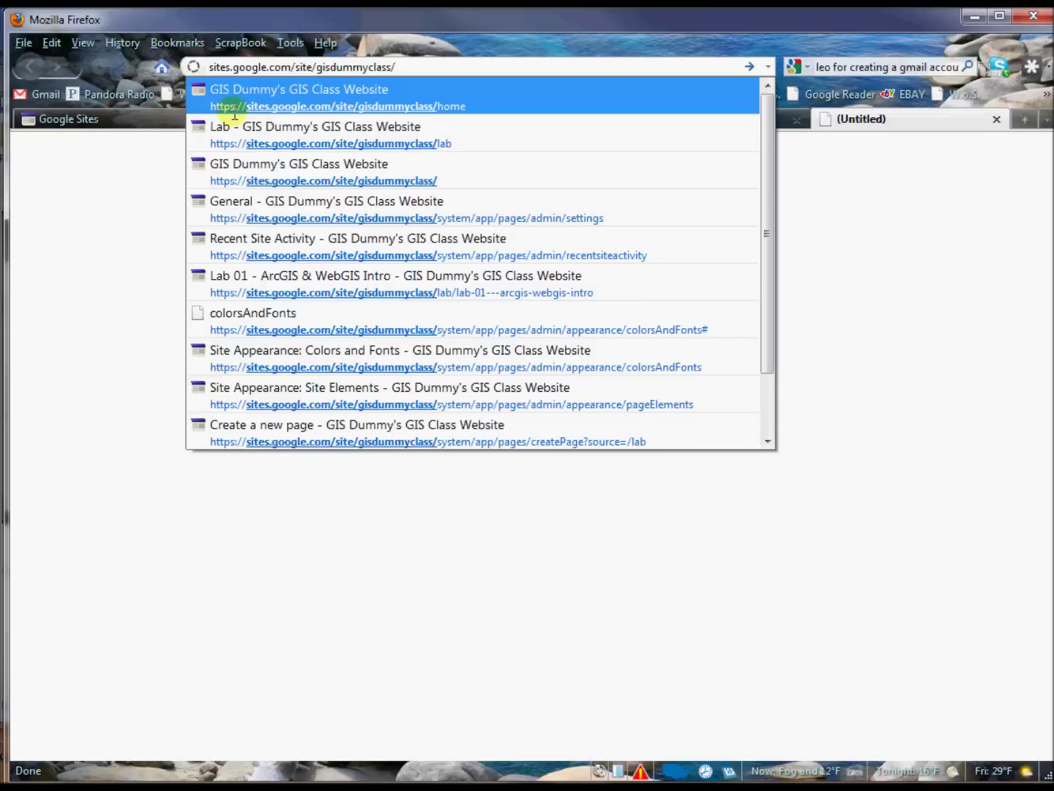
pyautogui.click(416, 65)
pyautogui.press('Return')
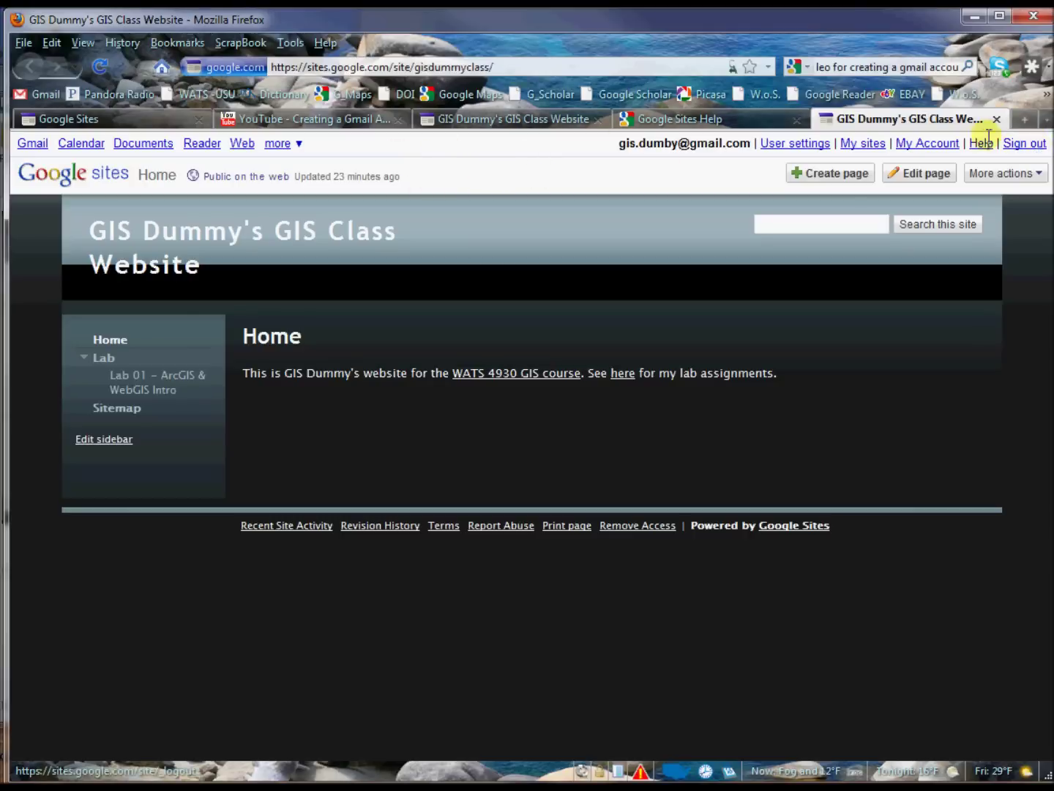
# - Sign out of the Google account
pyautogui.click(1023, 144)
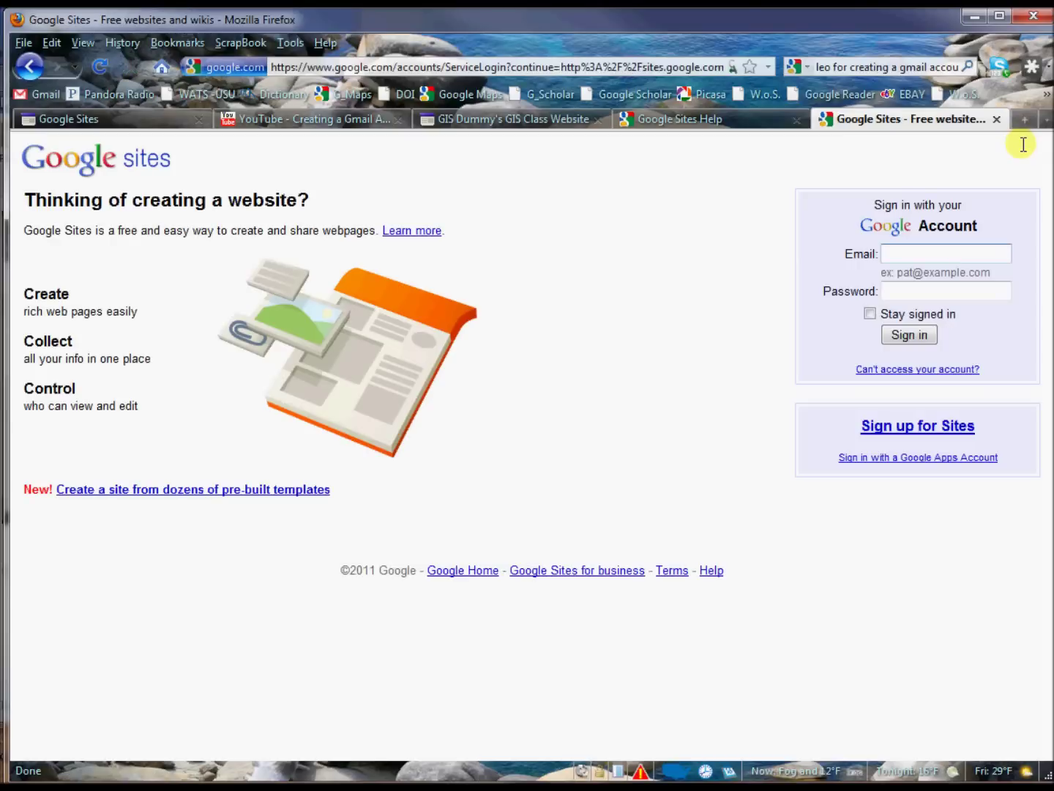
# - Open sites.google.com/site/gisdummyclass/ while signed out, view the Lab 01 - ArcGIS & WebGIS Intro page, and return to Home
pyautogui.click(547, 68)
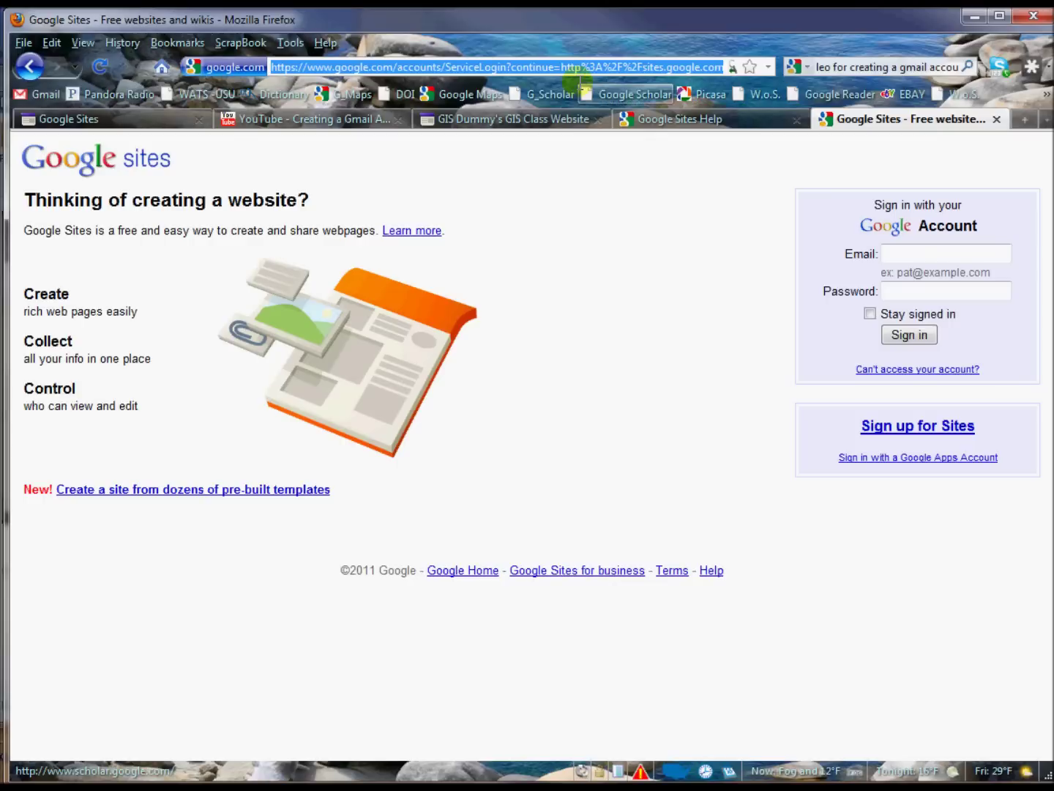
pyautogui.write('sites.google.com/site/gisdummyclass/')
pyautogui.click(575, 87)
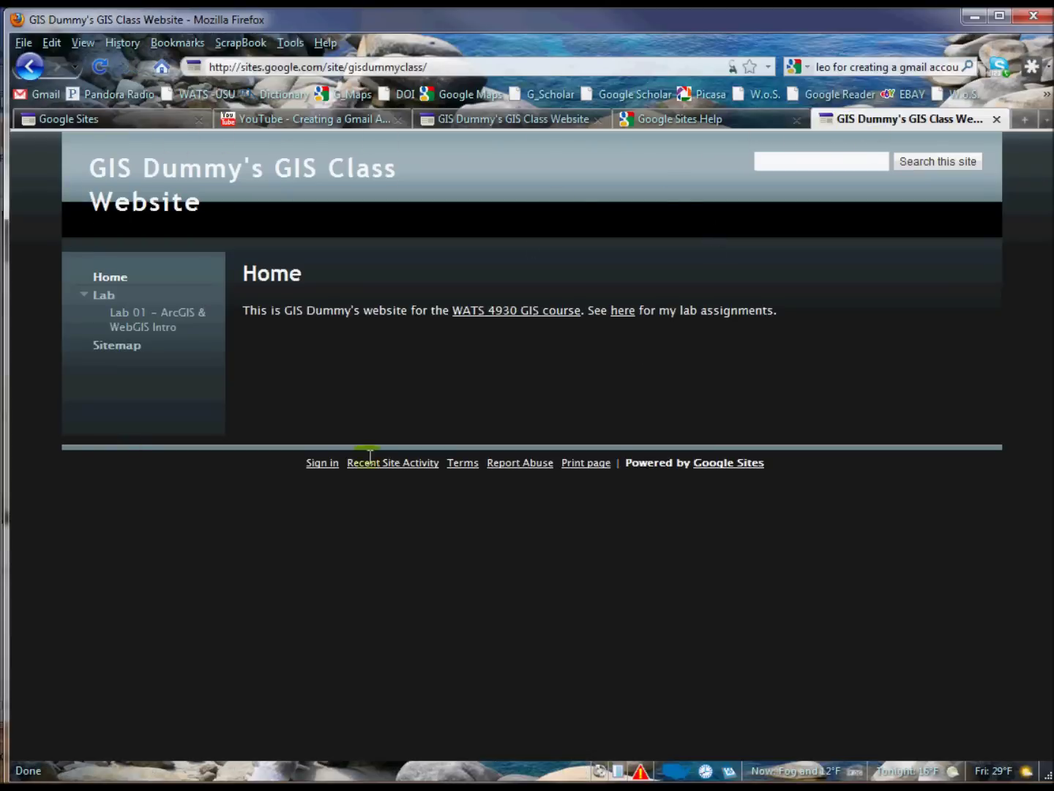
pyautogui.click(125, 322)
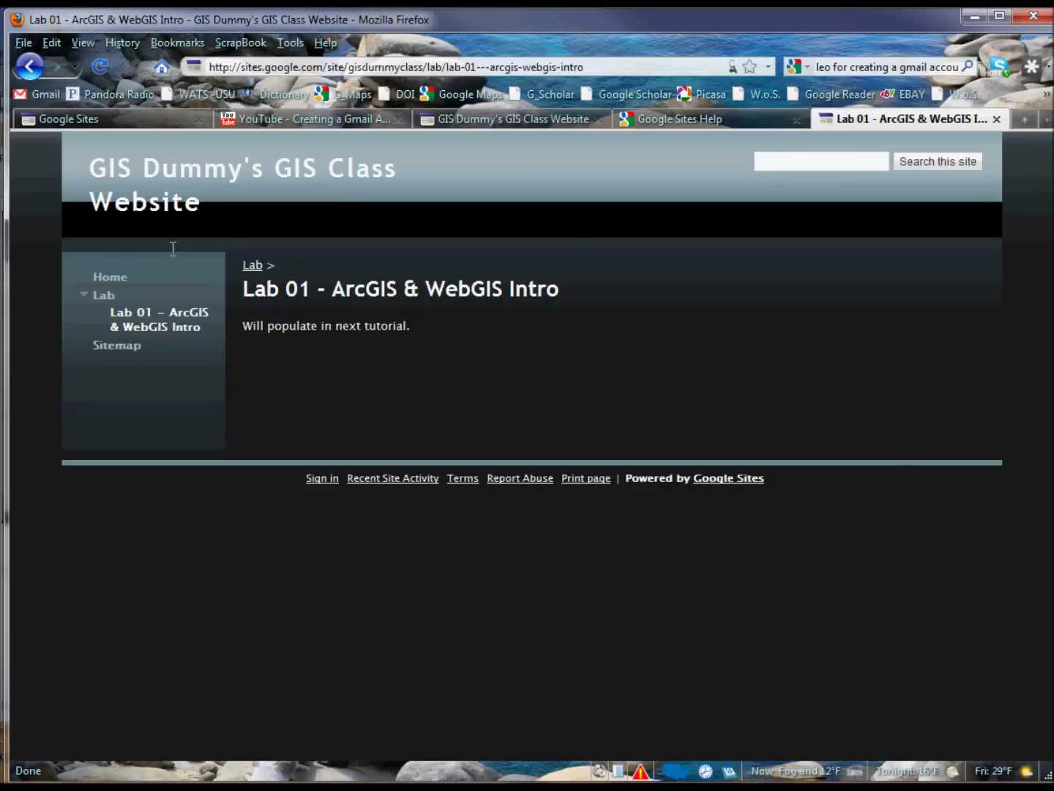
pyautogui.click(117, 276)
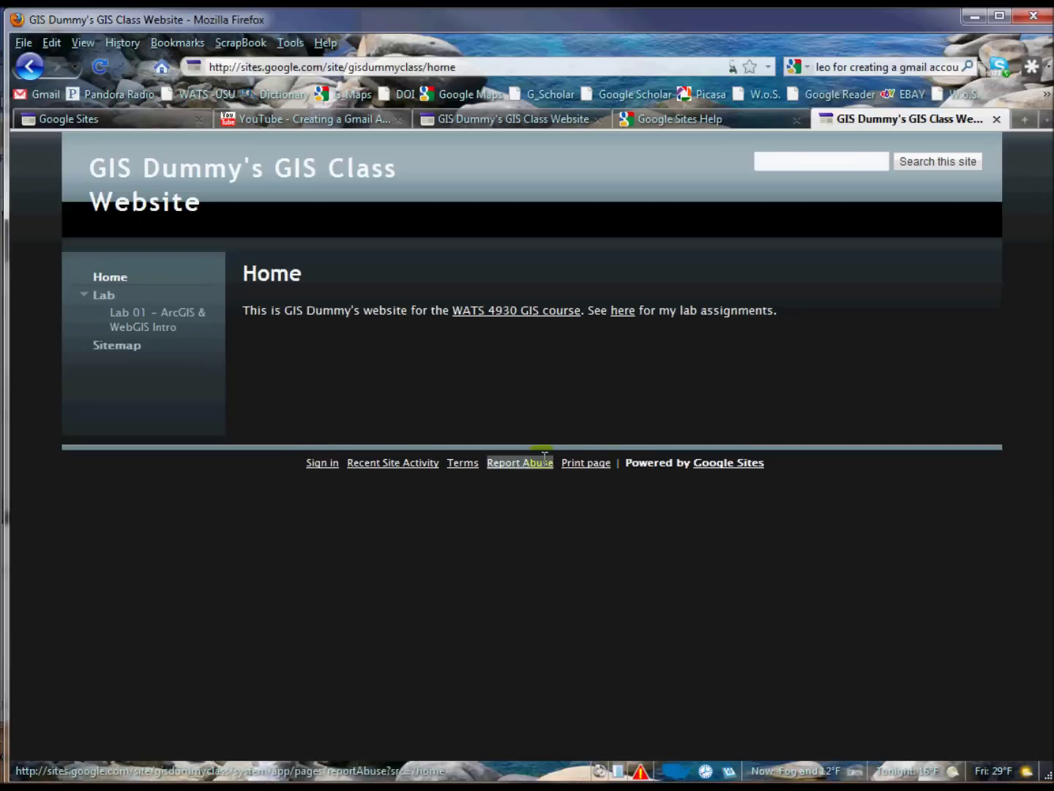
# - Sign back in to Google Sites from the site's home page with the account's email username and password
pyautogui.click(323, 460)
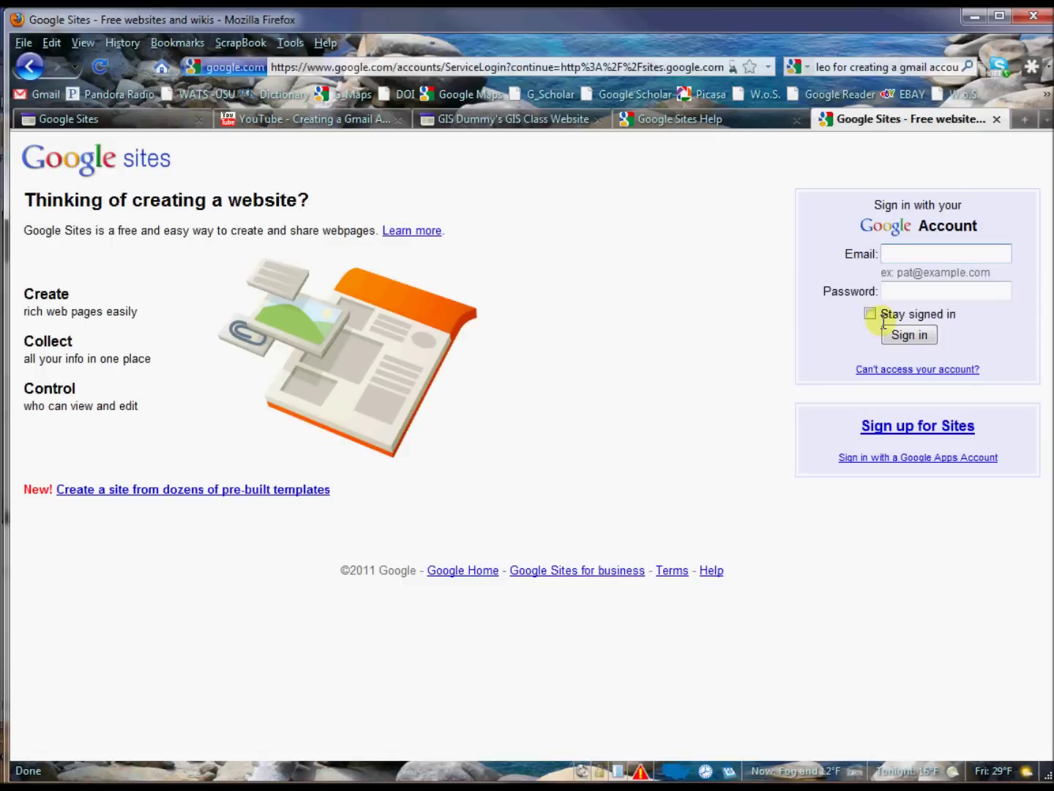
pyautogui.write('G')
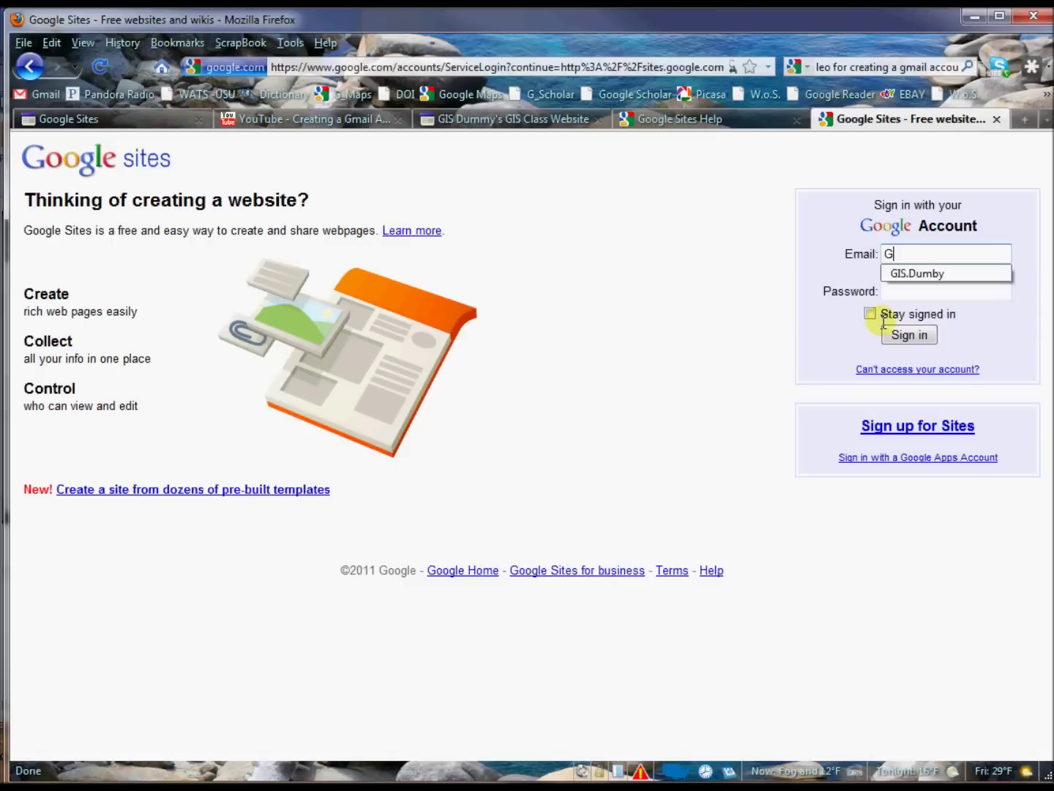
pyautogui.press('Down')
pyautogui.press('Tab')
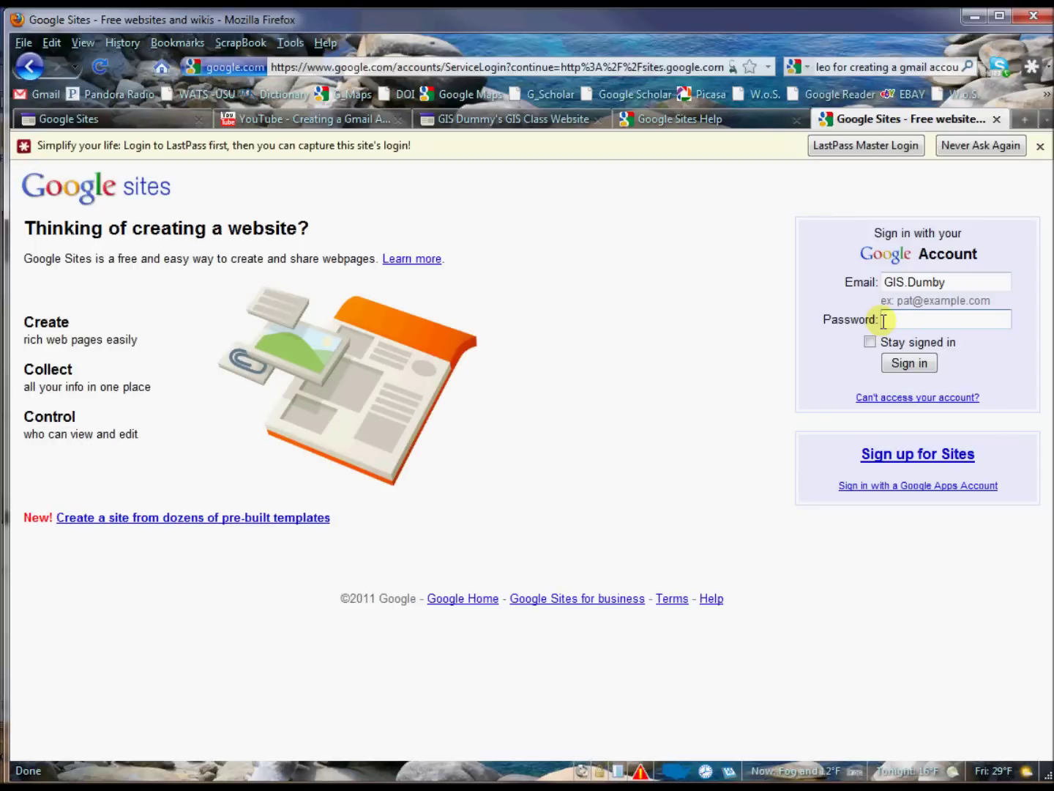
pyautogui.write('•••••')
pyautogui.press('BackSpace')
pyautogui.press('BackSpace')
pyautogui.press('BackSpace')
pyautogui.write('••••')
pyautogui.click(908, 363)
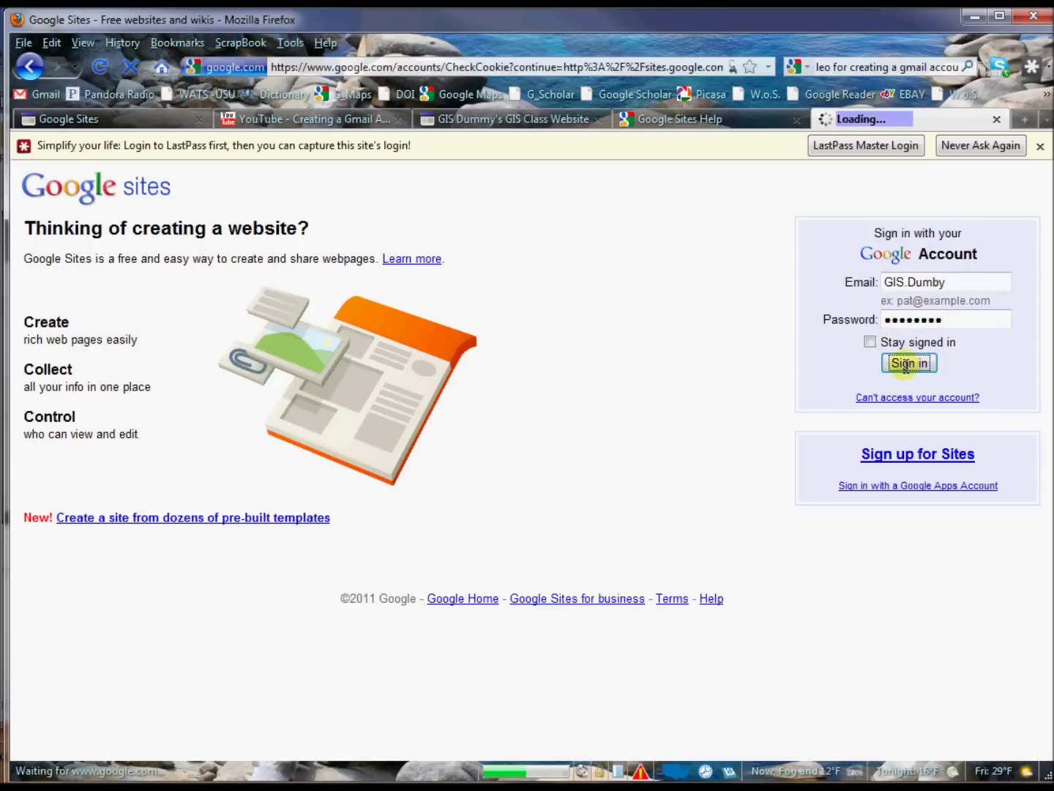